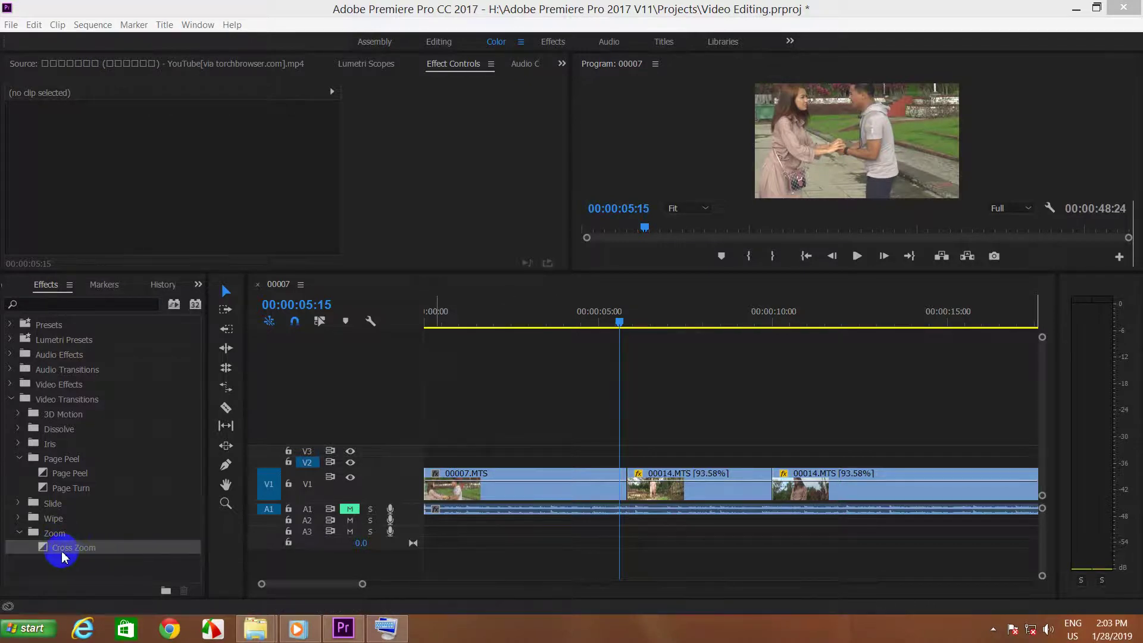
{"action": "left_click", "coordinate": [10, 399]}
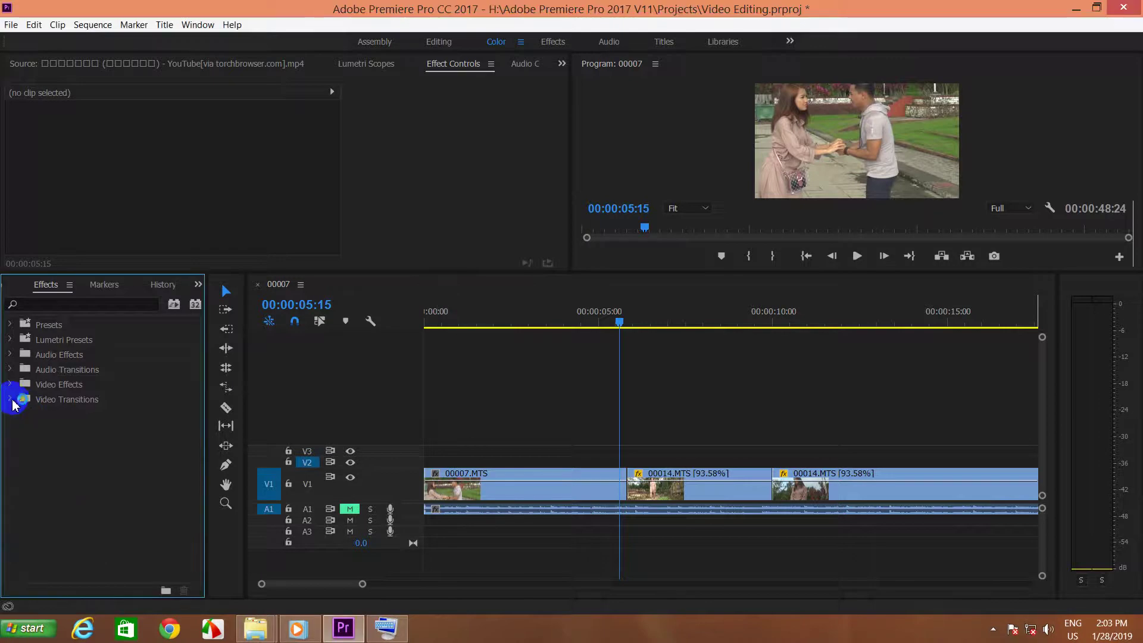
{"action": "left_click", "coordinate": [593, 368]}
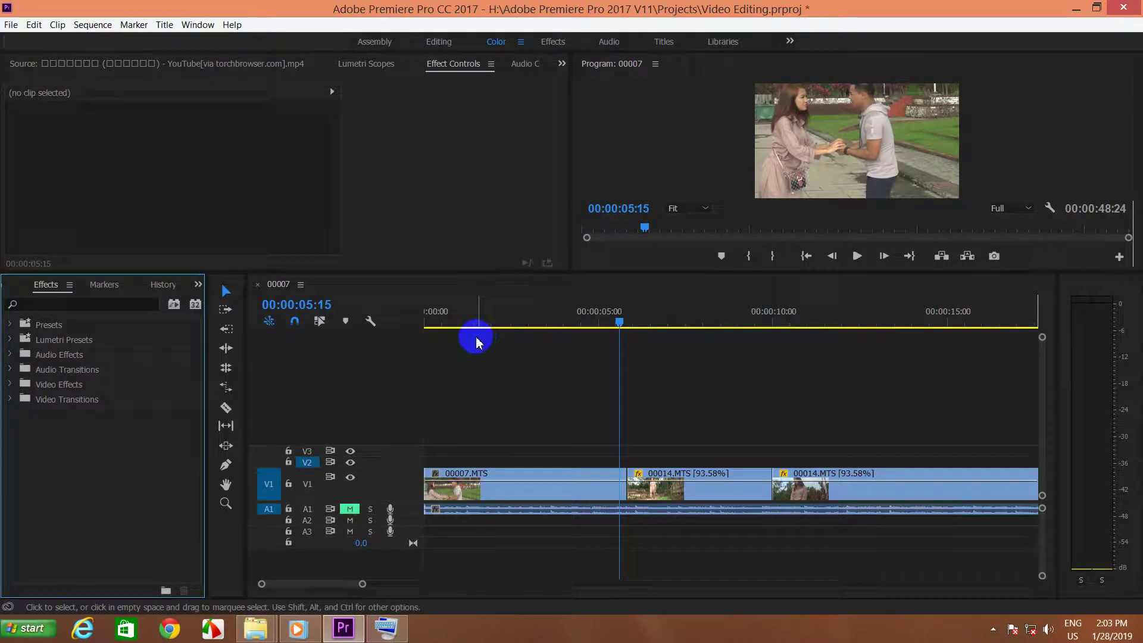
{"action": "left_click", "coordinate": [52, 288]}
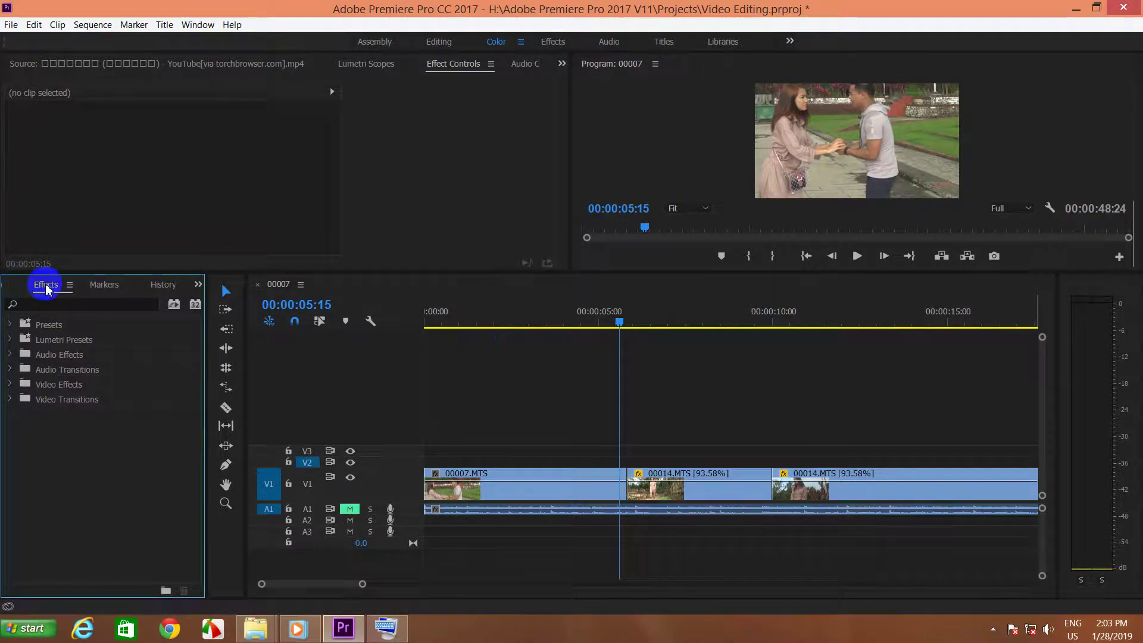
{"action": "left_click", "coordinate": [75, 366]}
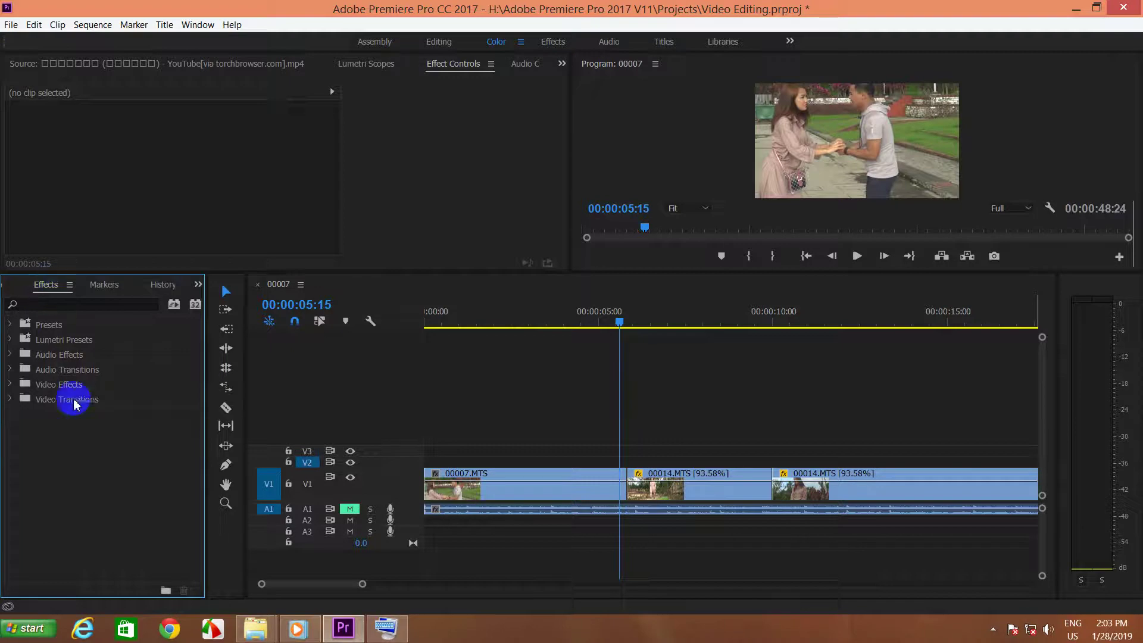
Apply the Cross Zoom video transition at the cut between 00007.MTS and the first 00014.MTS clip, and show the transition's settings
{"action": "left_click", "coordinate": [10, 400]}
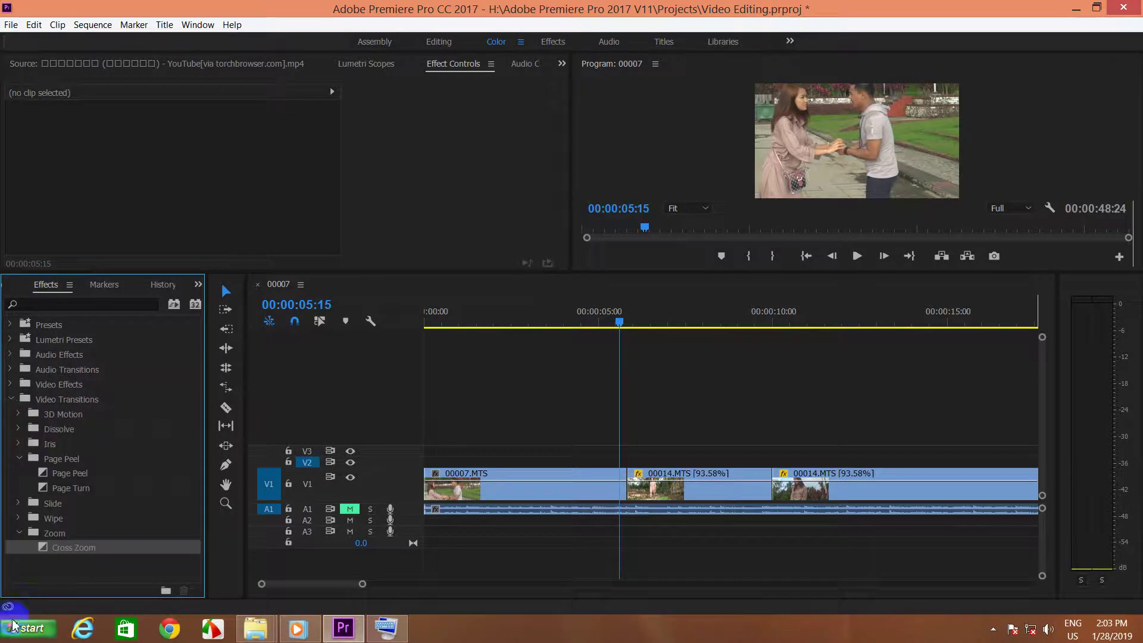
{"action": "left_click", "coordinate": [17, 459]}
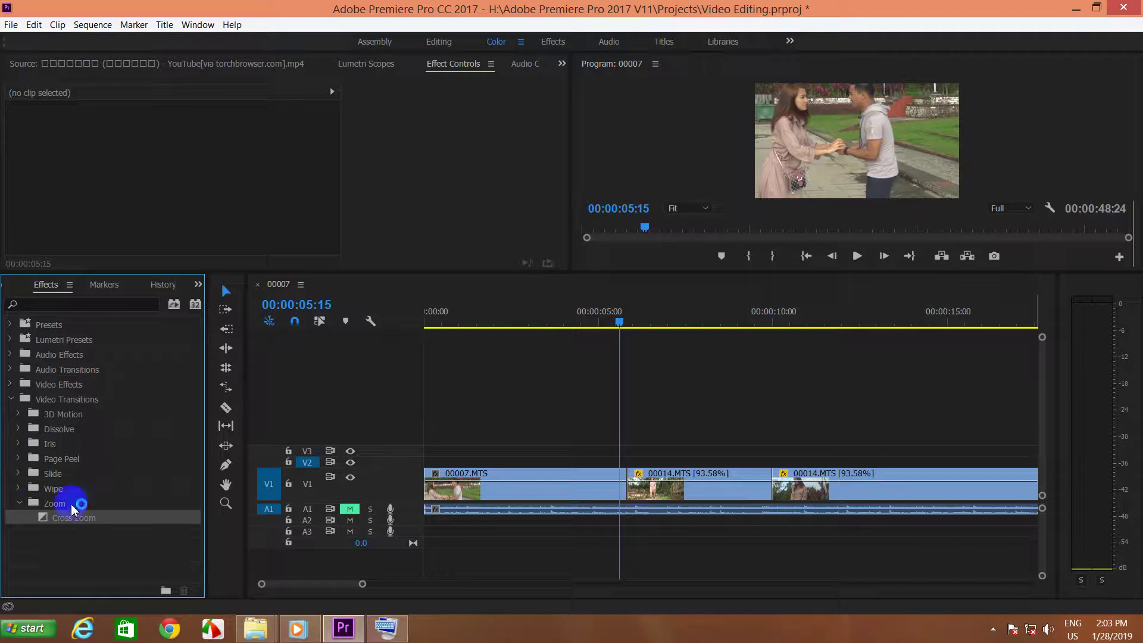
{"action": "left_click", "coordinate": [19, 503]}
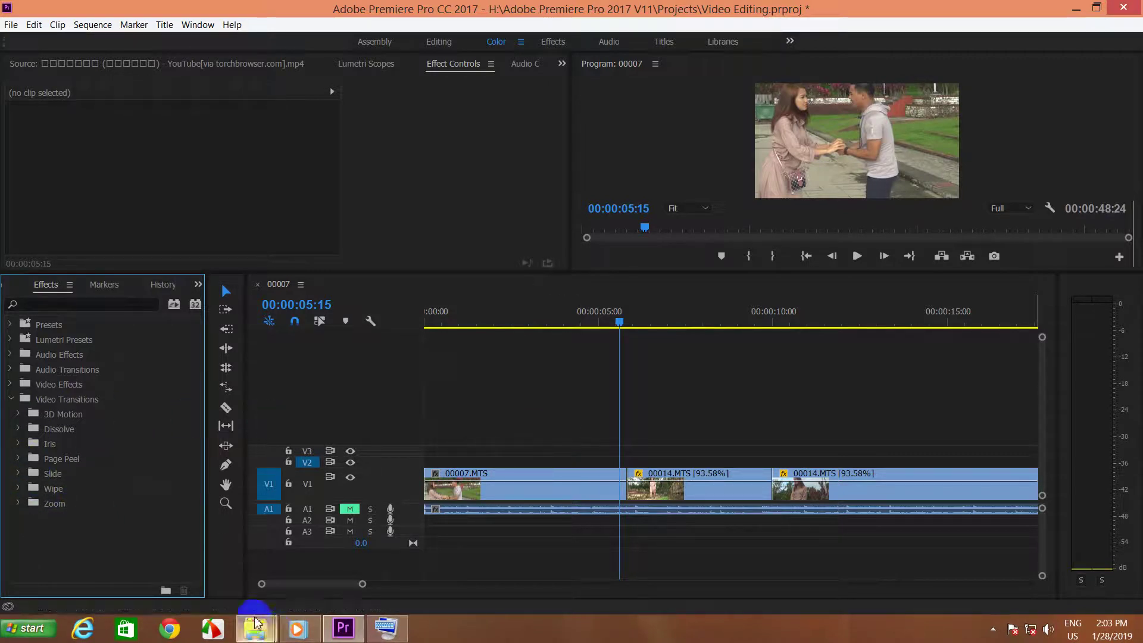
{"action": "left_click", "coordinate": [19, 503]}
{"action": "left_click", "coordinate": [65, 518]}
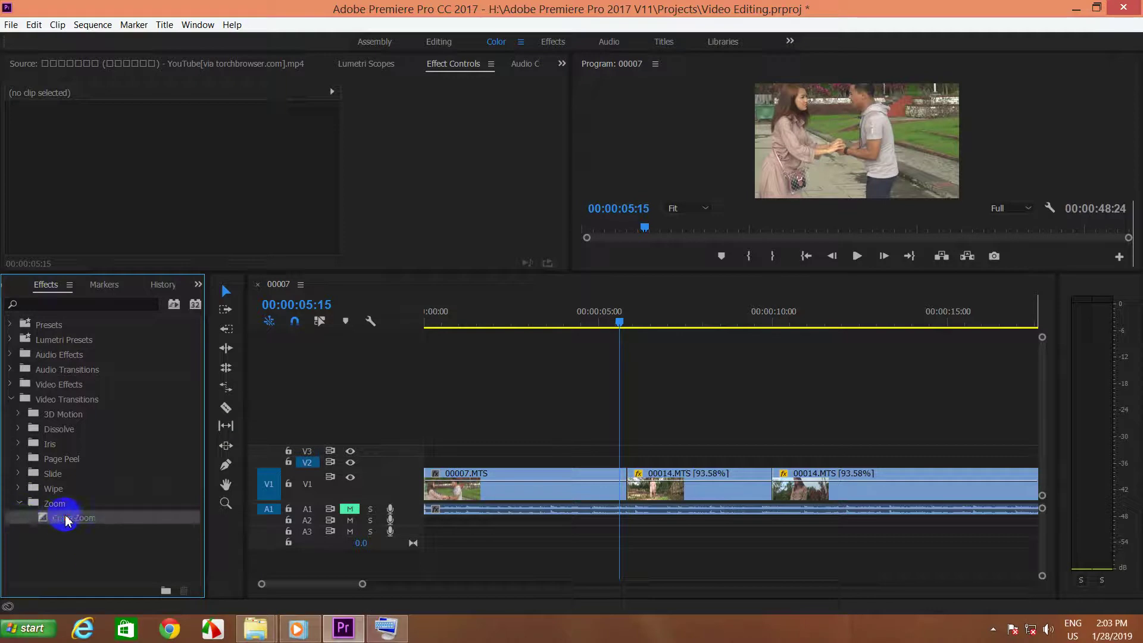
{"action": "left_click_drag", "start_coordinate": [65, 519], "coordinate": [619, 470]}
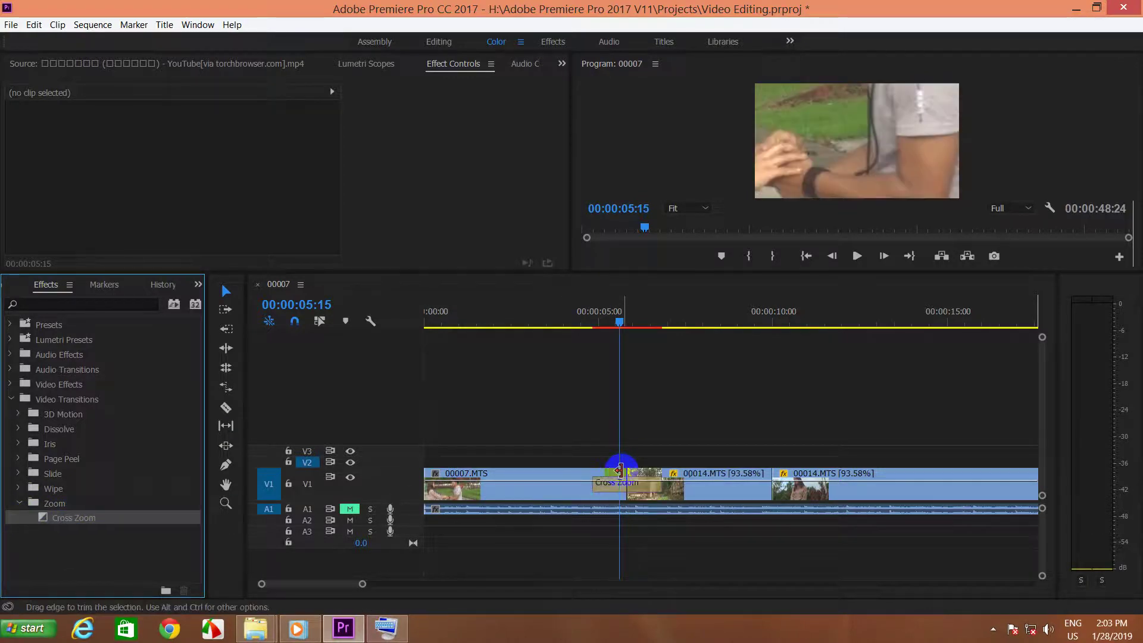
{"action": "left_click", "coordinate": [621, 488]}
{"action": "left_click", "coordinate": [202, 153]}
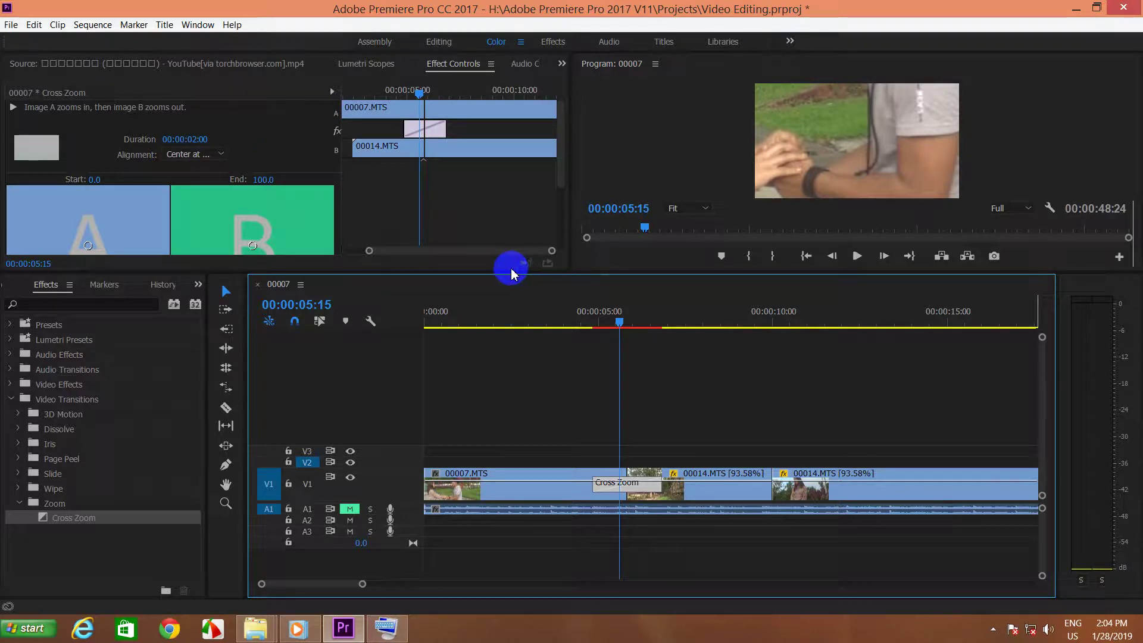
Switch to File Explorer, locate 013_Video Transitions & Duration.wmv in the Adobe Premiere Pro 2017 V11 folder, and return to Premiere Pro
{"action": "mouse_move", "coordinate": [250, 632]}
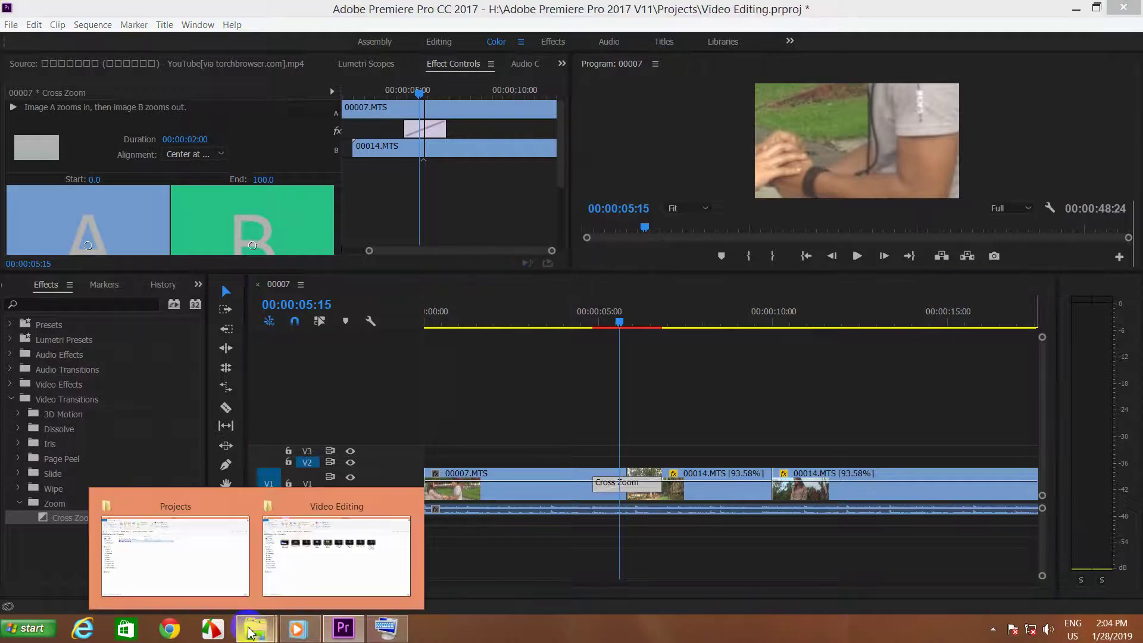
{"action": "left_click", "coordinate": [187, 565]}
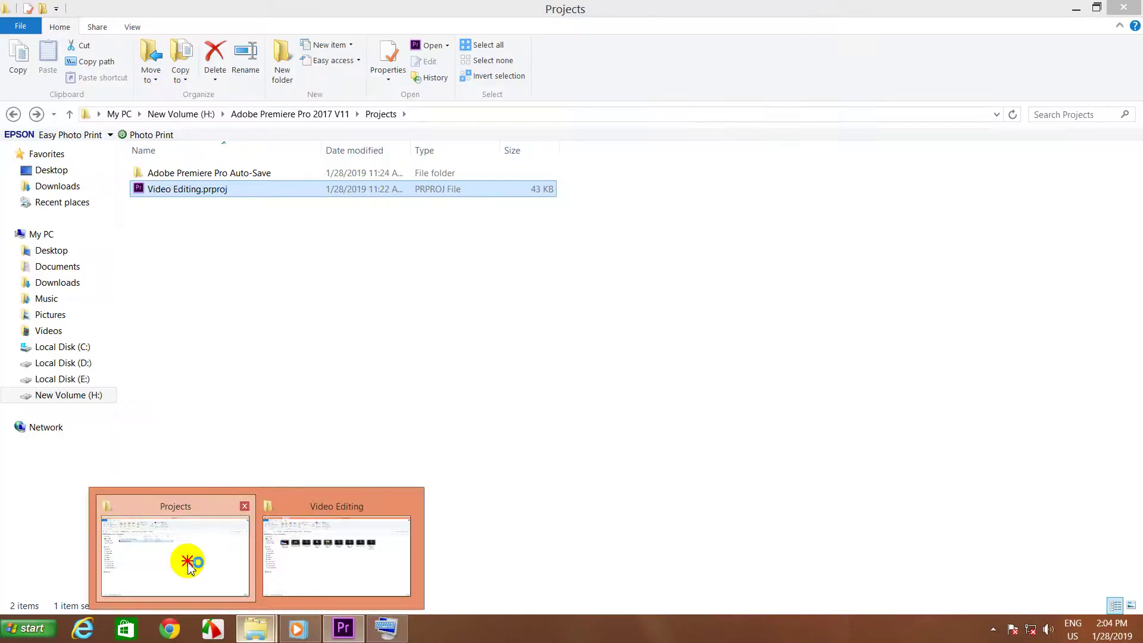
{"action": "left_click", "coordinate": [13, 113]}
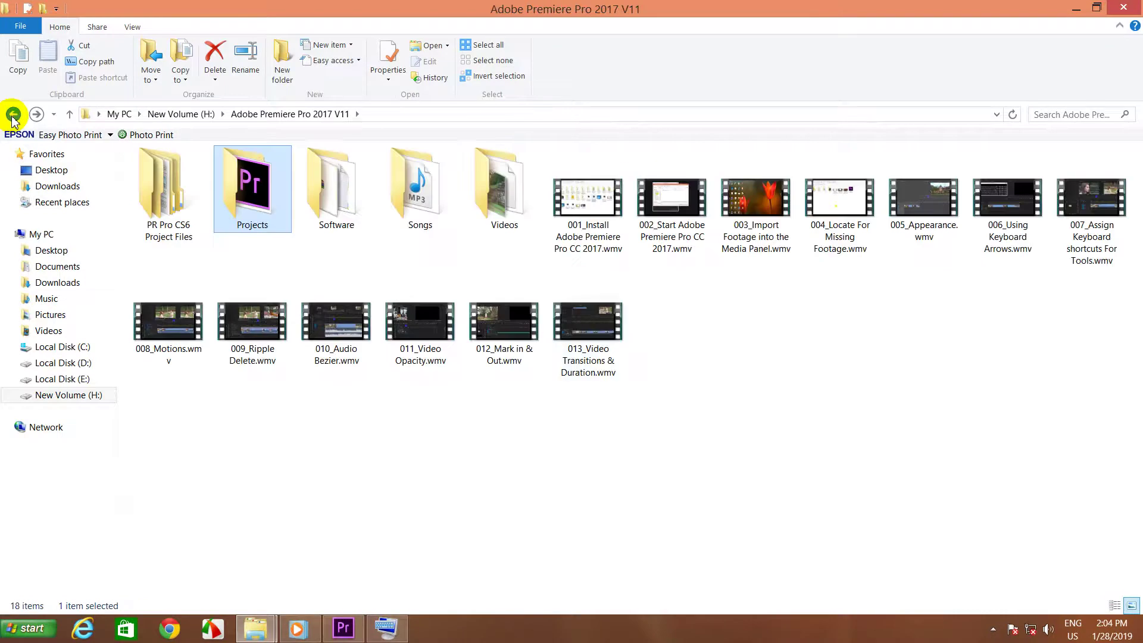
{"action": "left_click", "coordinate": [606, 335]}
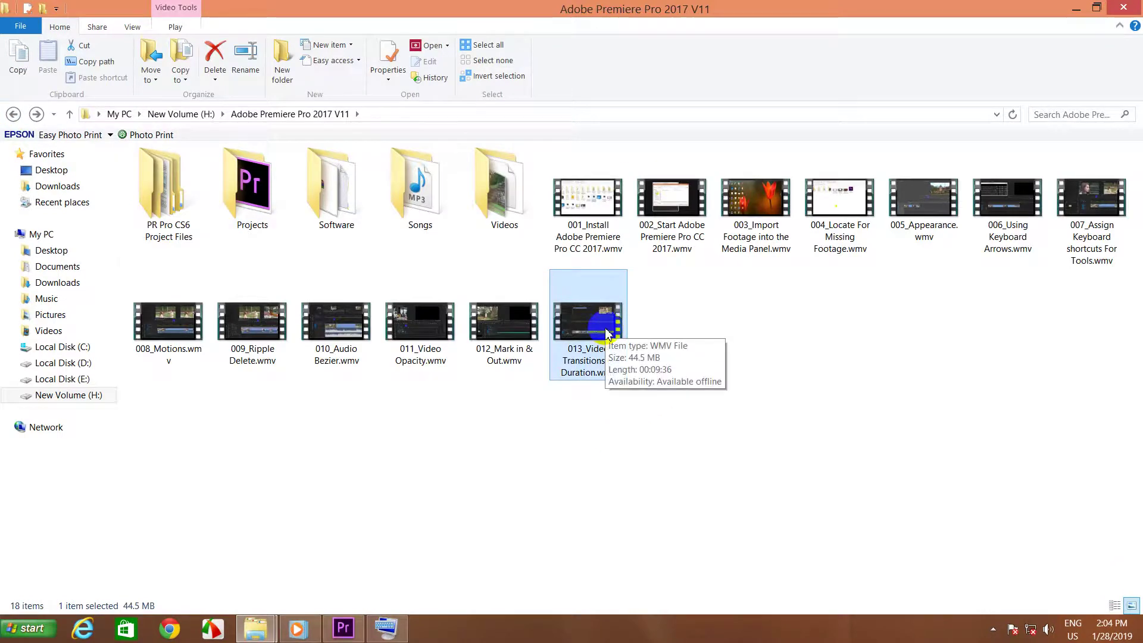
{"action": "left_click", "coordinate": [343, 628]}
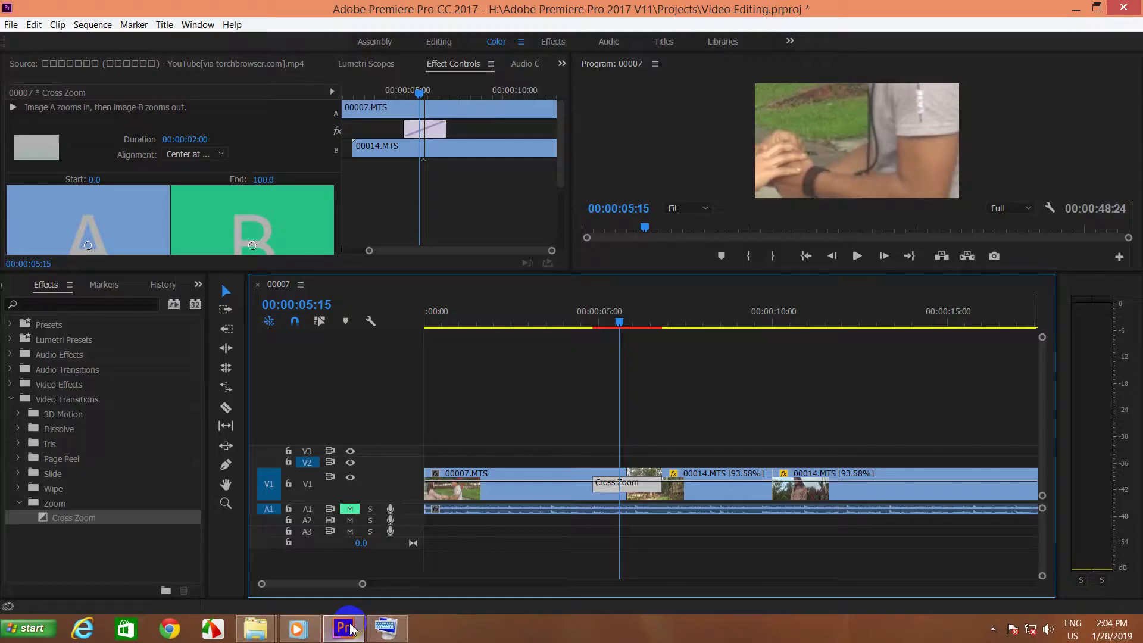
Play the sequence twice from before the Cross Zoom, and park the playhead inside the transition at 00:00:06:00
{"action": "left_click_drag", "start_coordinate": [96, 517], "coordinate": [637, 485]}
{"action": "left_click", "coordinate": [619, 313]}
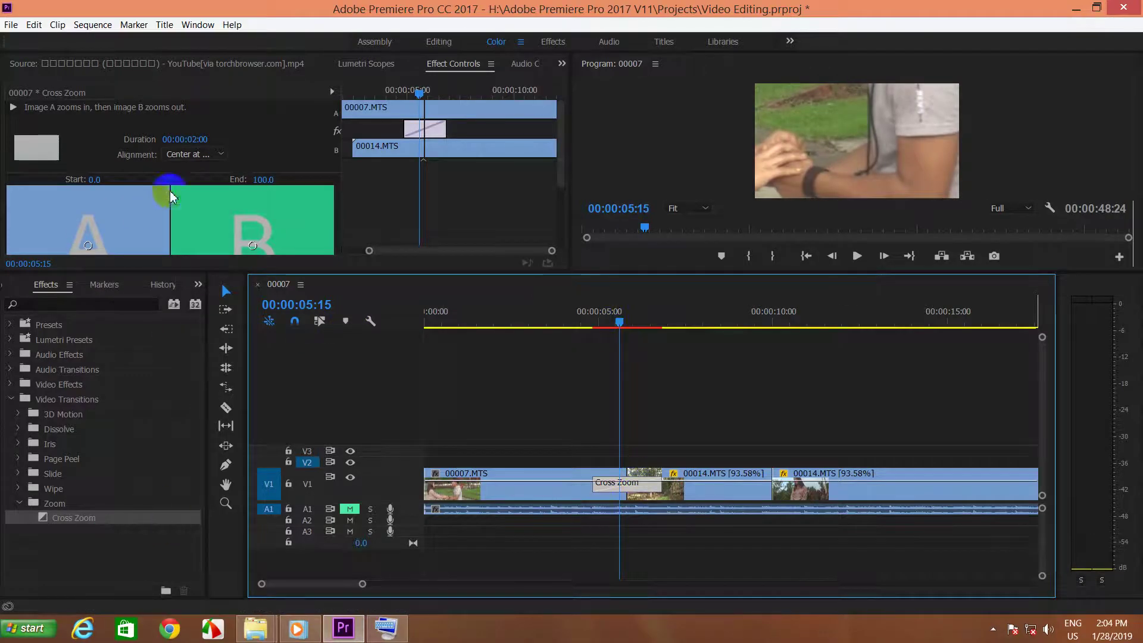
{"action": "left_click_drag", "start_coordinate": [615, 320], "coordinate": [568, 326]}
{"action": "key", "text": "space"}
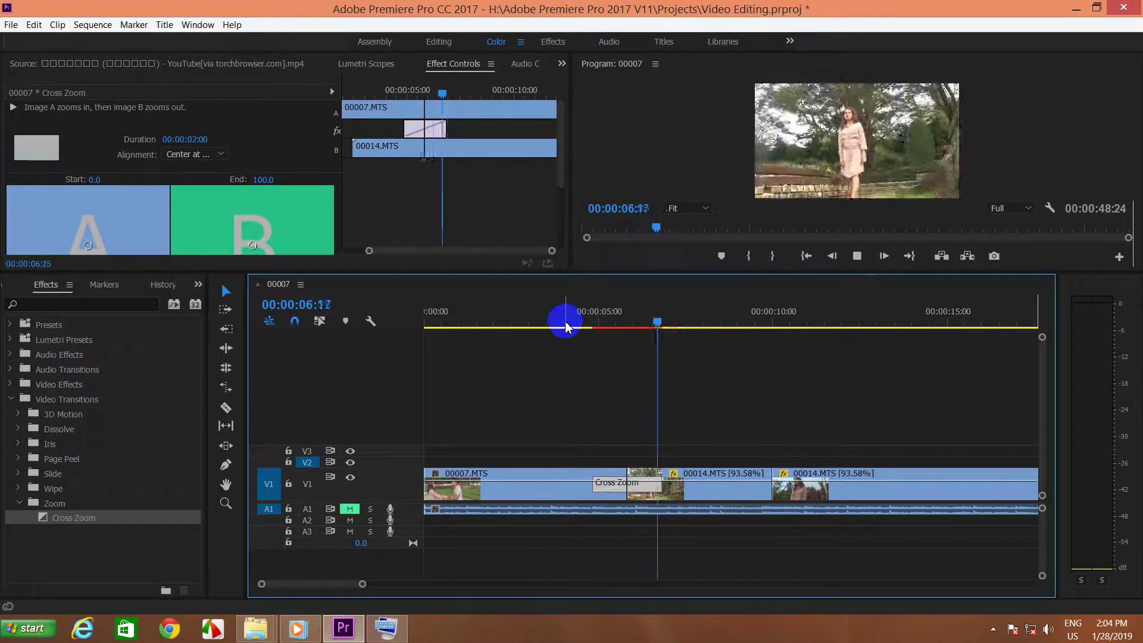
{"action": "key", "text": "space"}
{"action": "left_click_drag", "start_coordinate": [691, 320], "coordinate": [562, 309]}
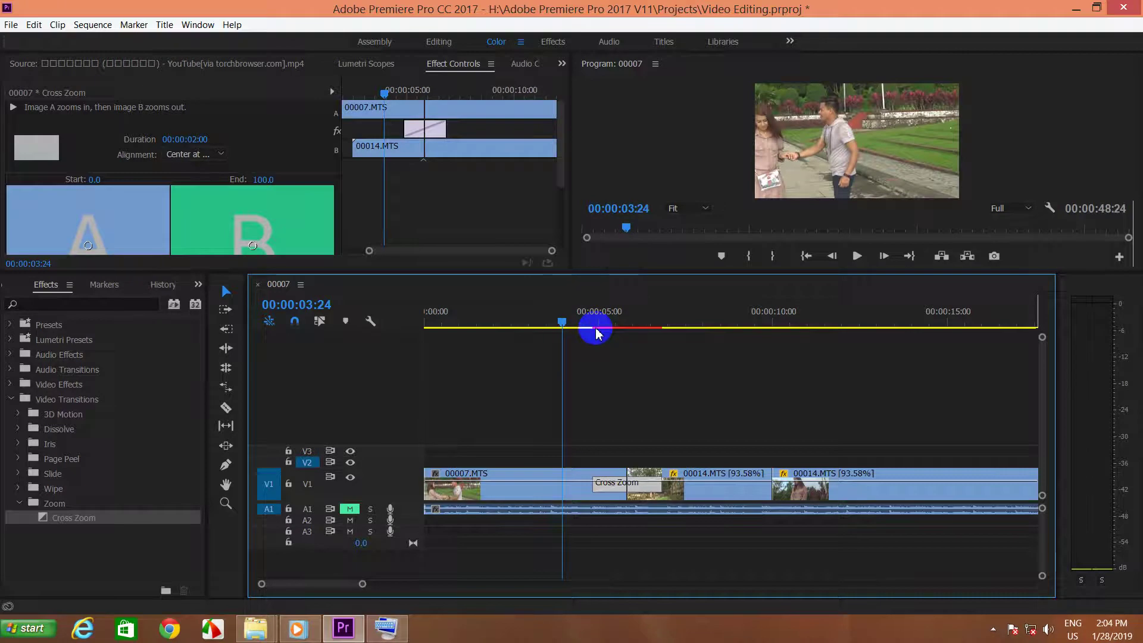
{"action": "key", "text": "space"}
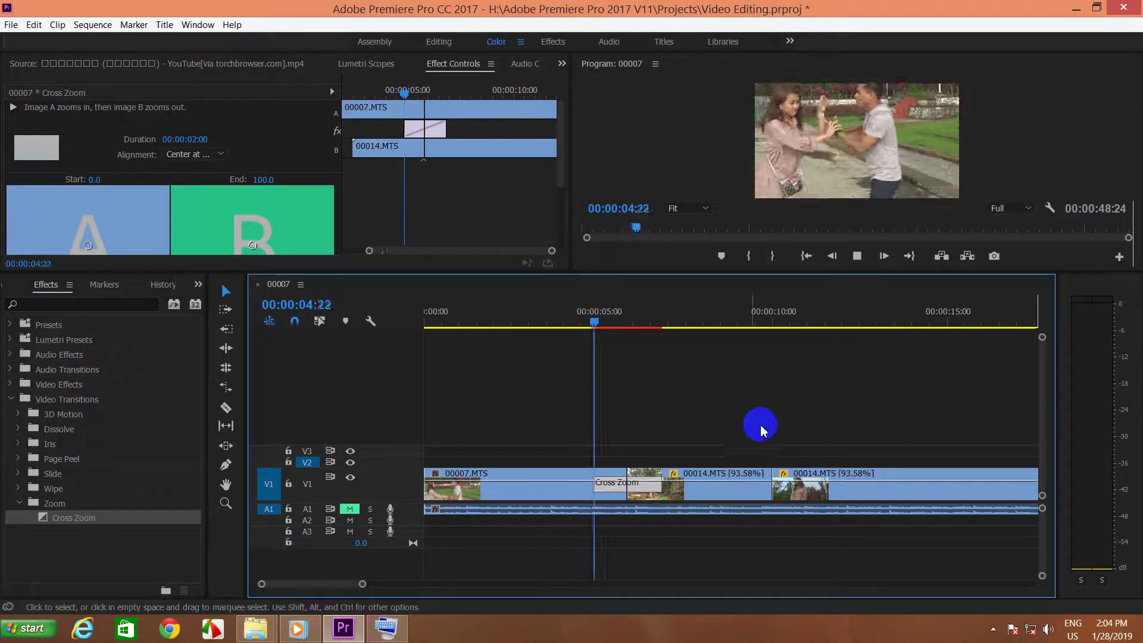
{"action": "key", "text": "space"}
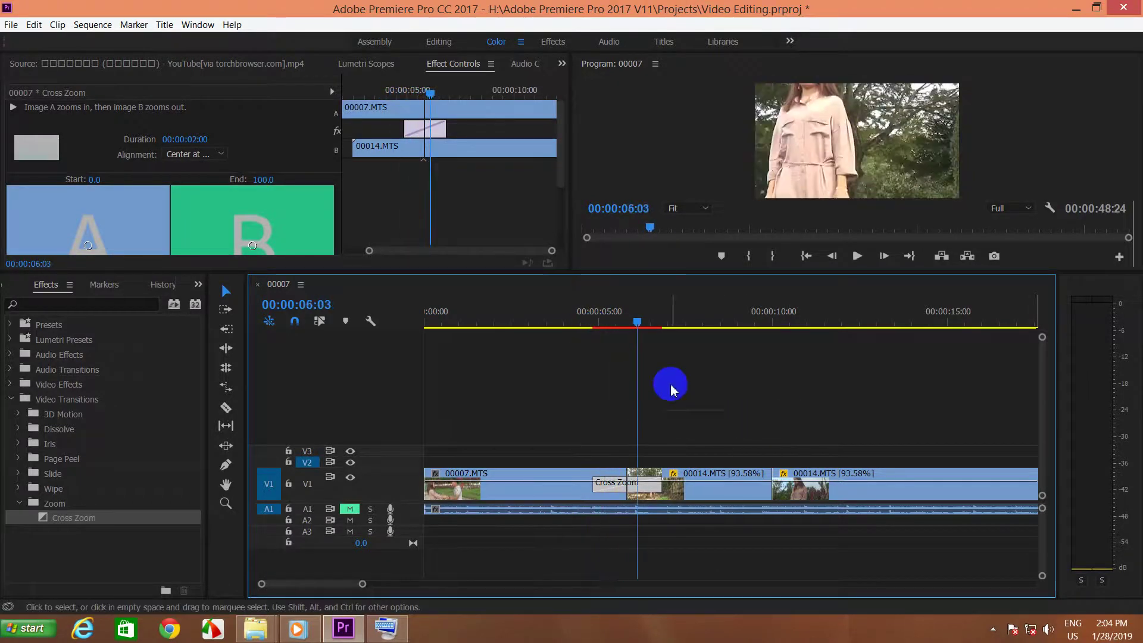
{"action": "mouse_move", "coordinate": [640, 321]}
{"action": "left_mouse_down"}
{"action": "mouse_move", "coordinate": [566, 324]}
{"action": "mouse_move", "coordinate": [647, 323]}
{"action": "mouse_move", "coordinate": [634, 322]}
{"action": "left_mouse_up"}
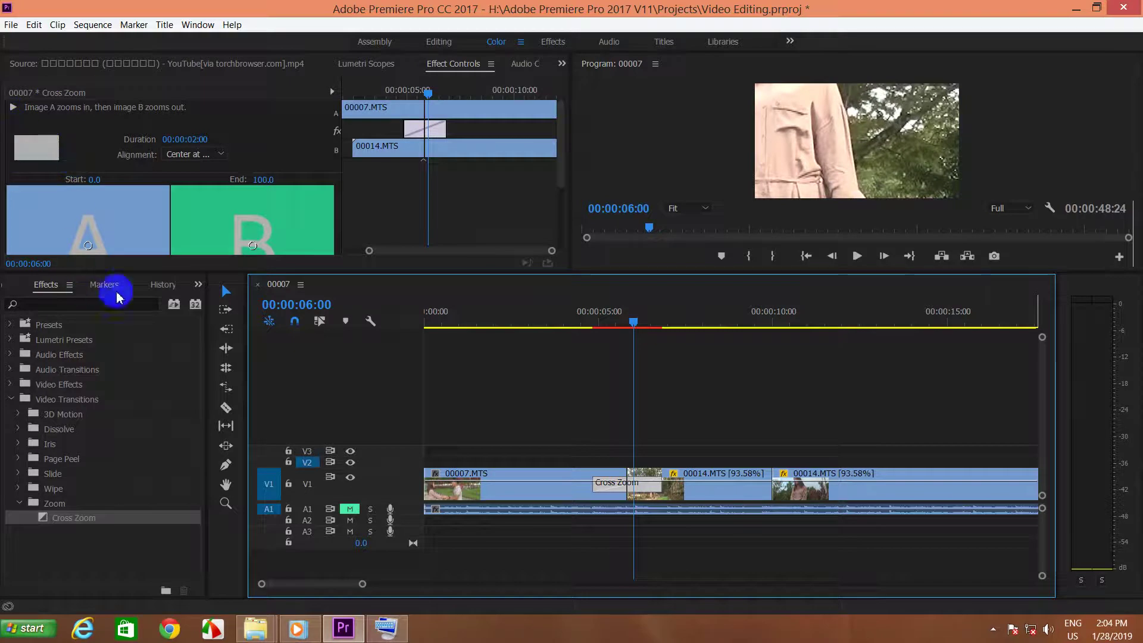
Enlarge the area showing the transition settings and preview, and turn on Show Actual Sources for the Cross Zoom
{"action": "left_click_drag", "start_coordinate": [149, 271], "coordinate": [142, 392]}
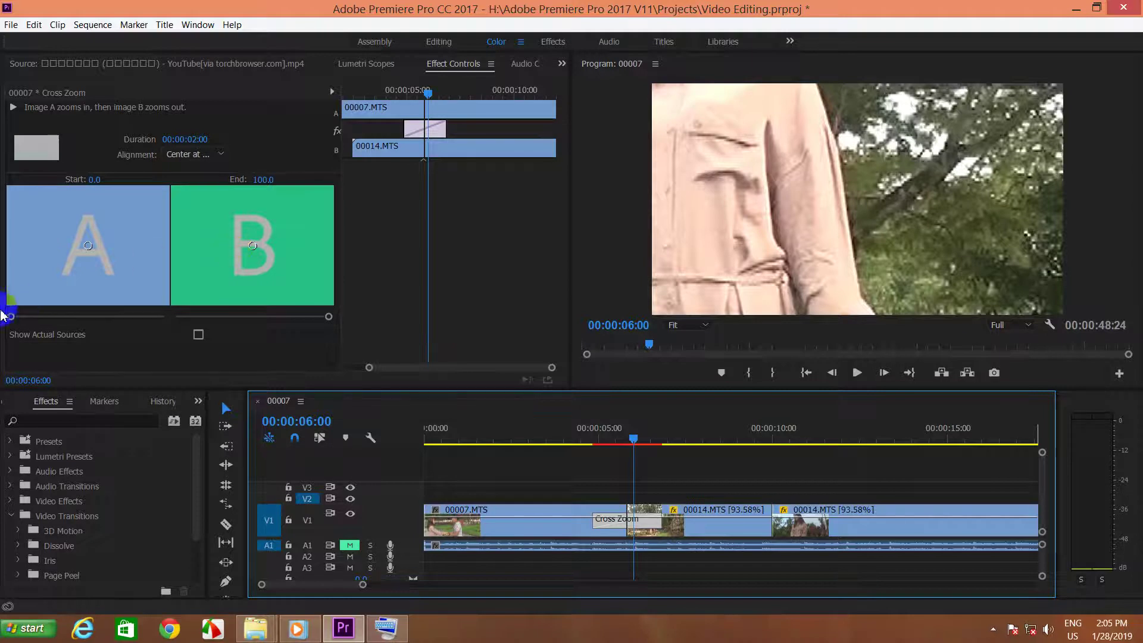
{"action": "left_click", "coordinate": [198, 335]}
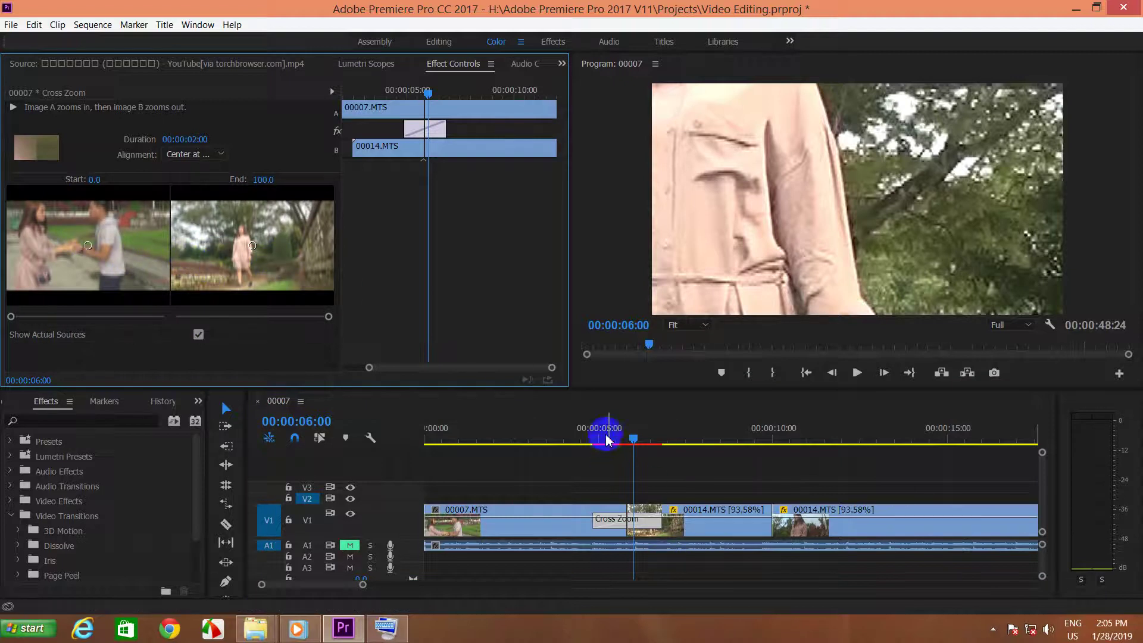
Replay the sequence several times from just before the Cross Zoom to examine how the two clips blend in the enlarged preview
{"action": "left_click_drag", "start_coordinate": [633, 439], "coordinate": [555, 435]}
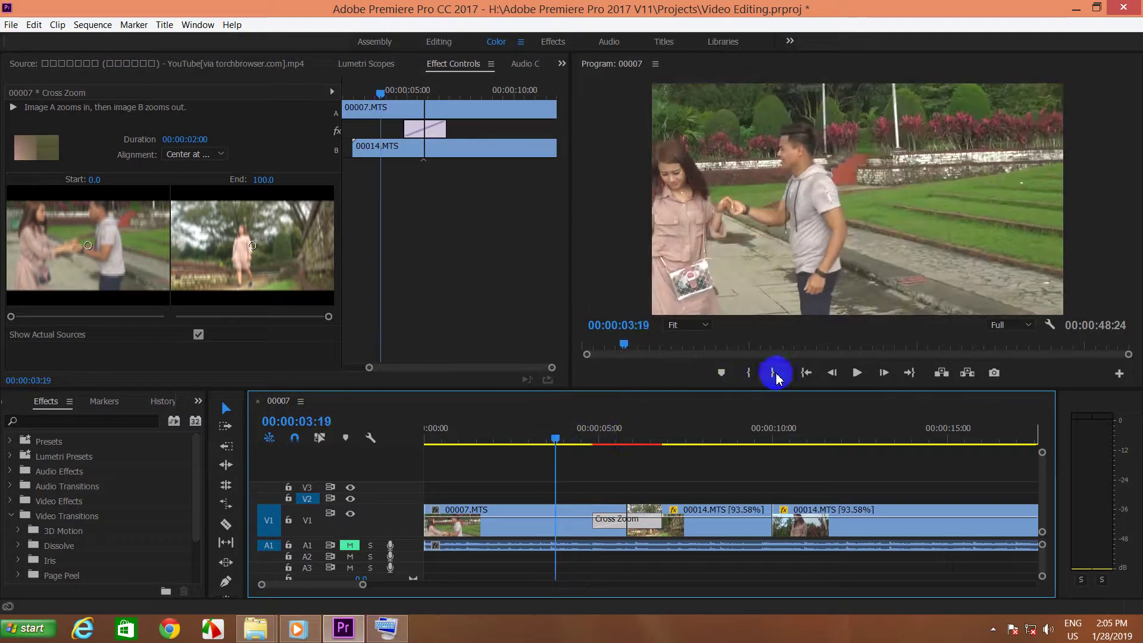
{"action": "left_click", "coordinate": [857, 374]}
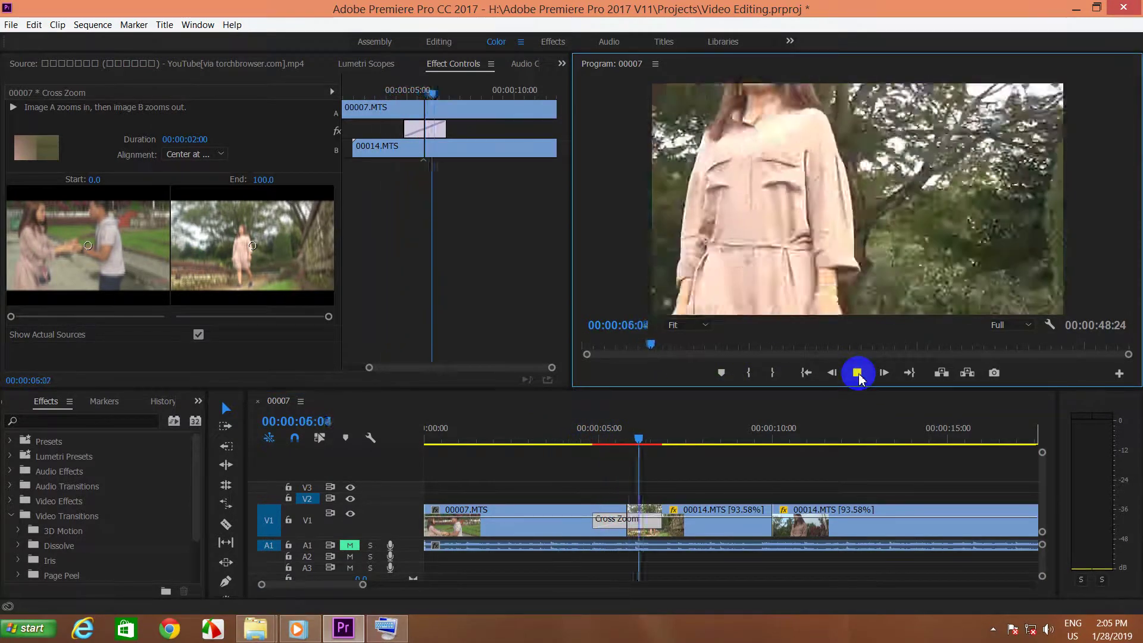
{"action": "left_click", "coordinate": [857, 375]}
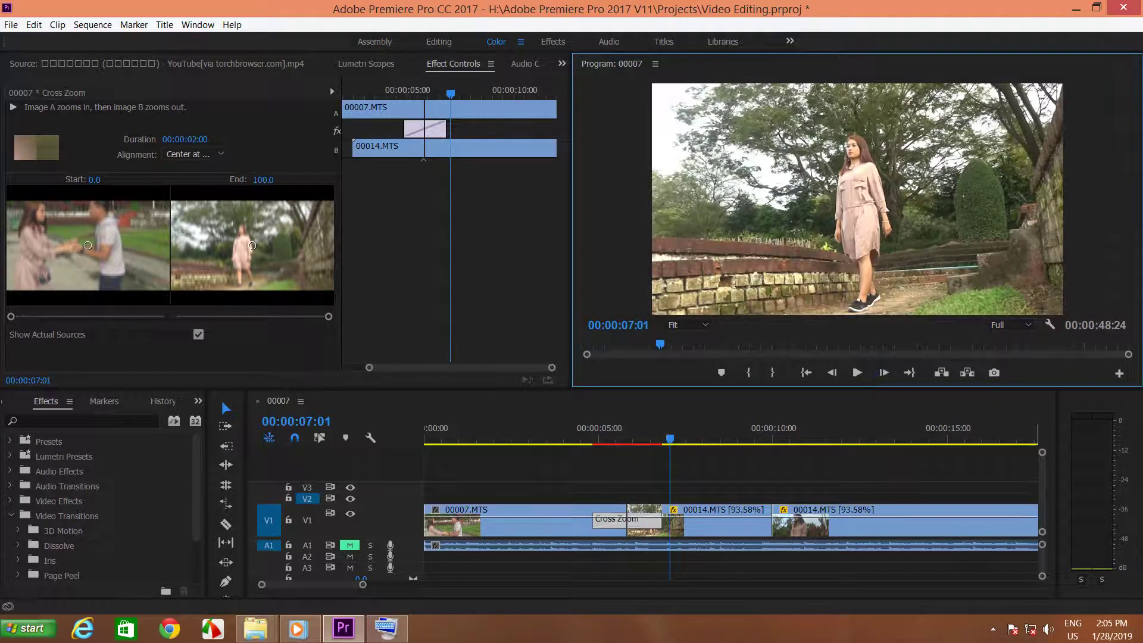
{"action": "scroll", "coordinate": [63, 573], "scroll_direction": "down", "scroll_amount": 2}
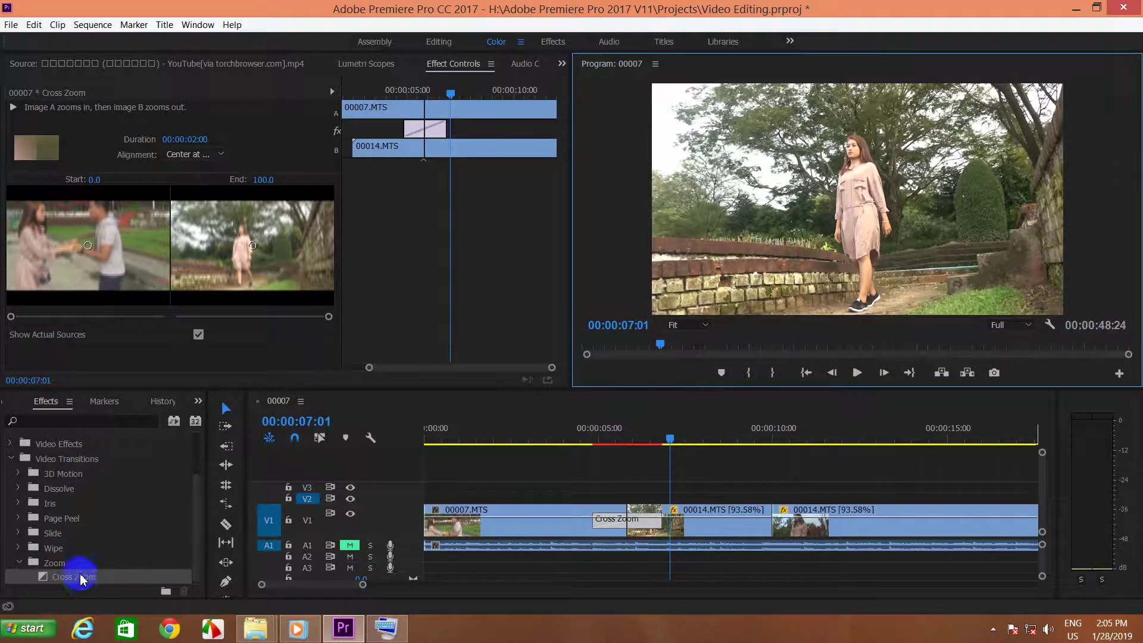
{"action": "left_click_drag", "start_coordinate": [672, 443], "coordinate": [588, 443]}
{"action": "key", "text": "space"}
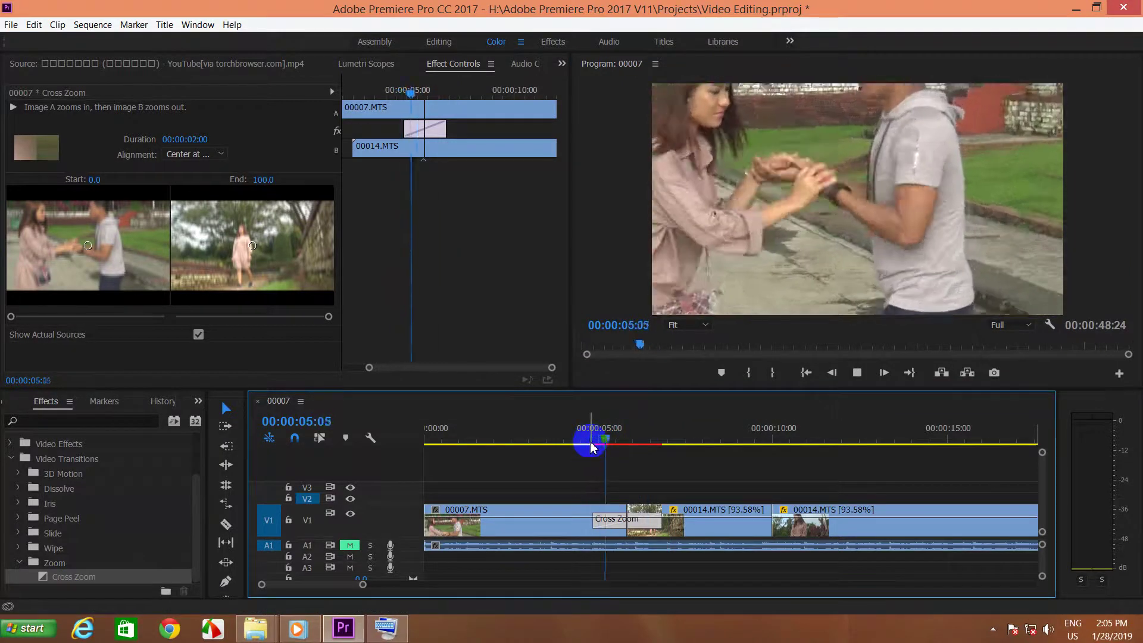
{"action": "key", "text": "space"}
{"action": "left_click_drag", "start_coordinate": [680, 446], "coordinate": [581, 441]}
{"action": "key", "text": "space"}
{"action": "key", "text": "space"}
{"action": "key", "text": "space"}
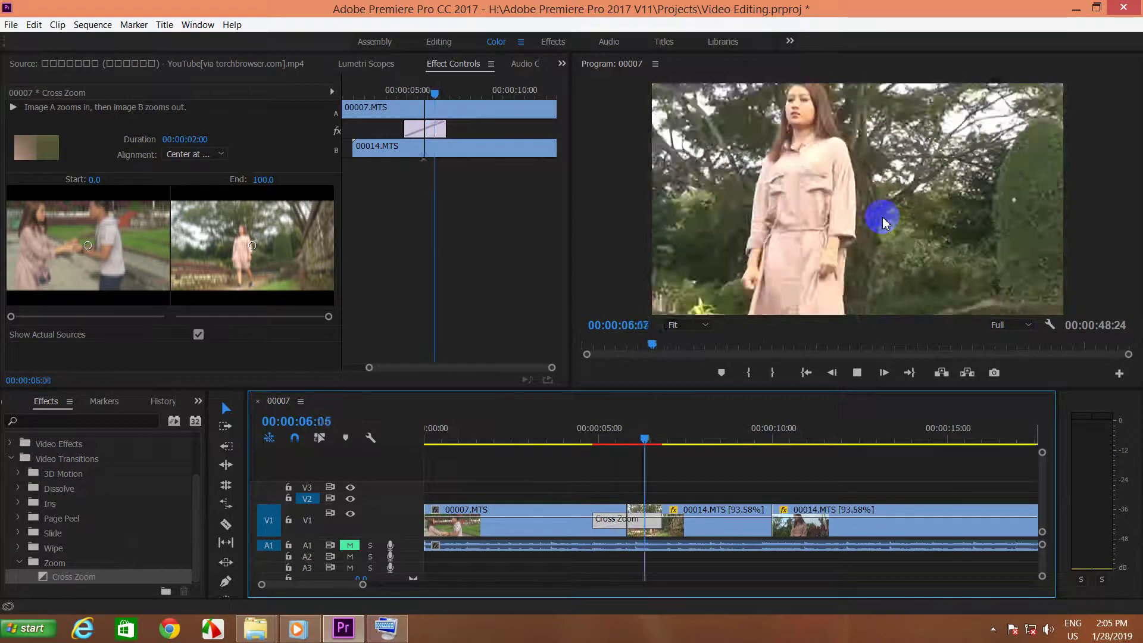
{"action": "key", "text": "space"}
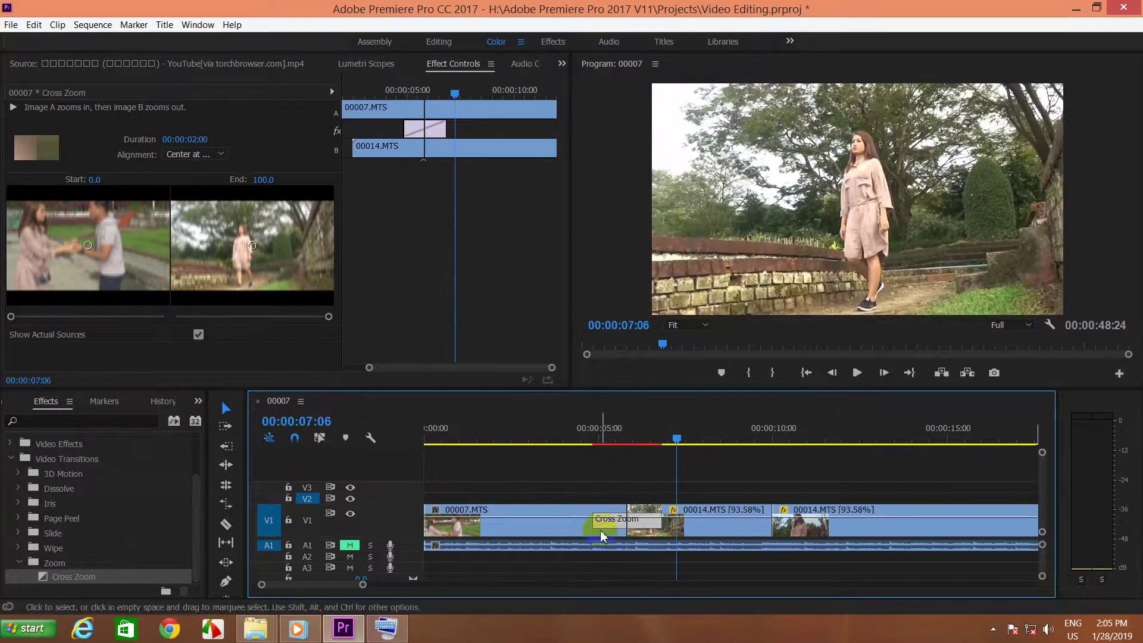
Widen the mini timeline beside the 00007.MTS clip's effect settings, and reselect the Cross Zoom transition
{"action": "left_click", "coordinate": [612, 530]}
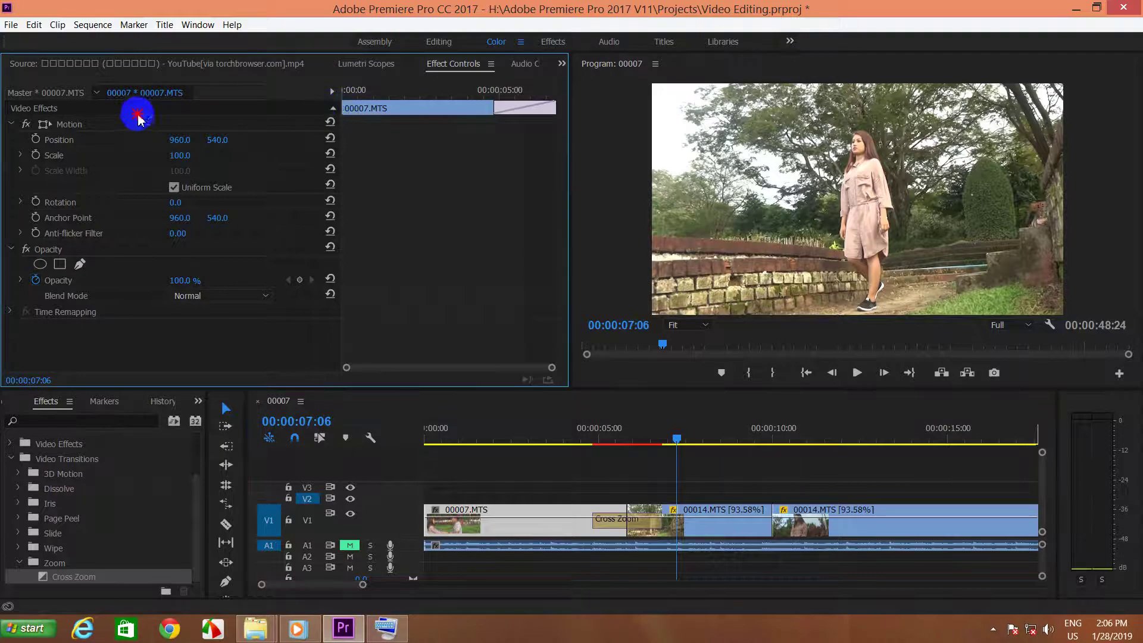
{"action": "left_click_drag", "start_coordinate": [342, 132], "coordinate": [84, 128]}
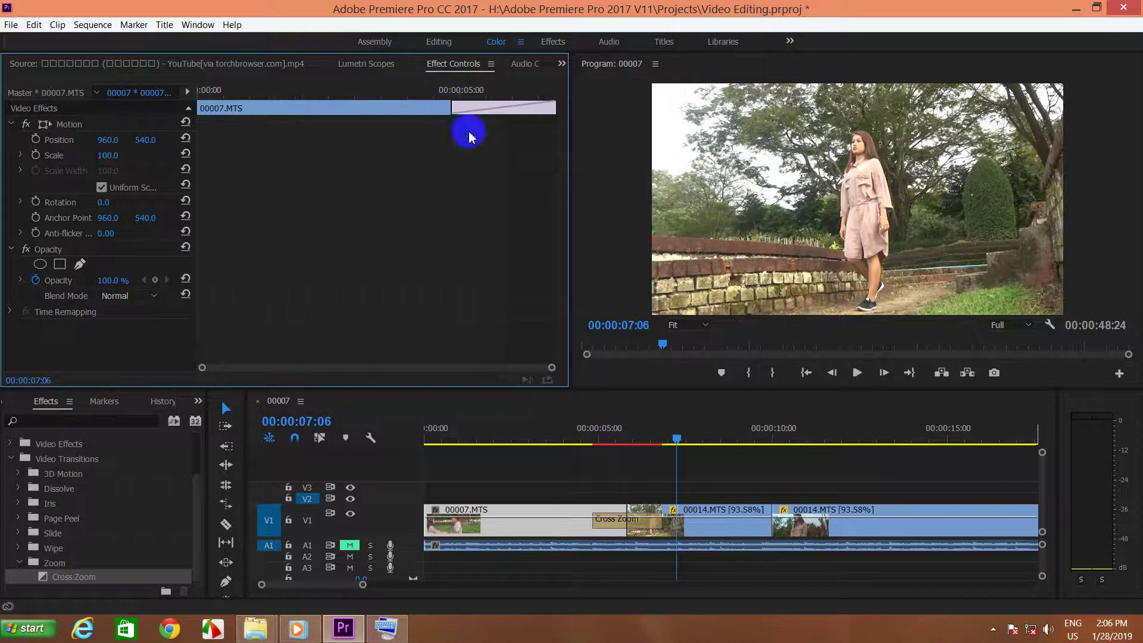
{"action": "left_click", "coordinate": [612, 521]}
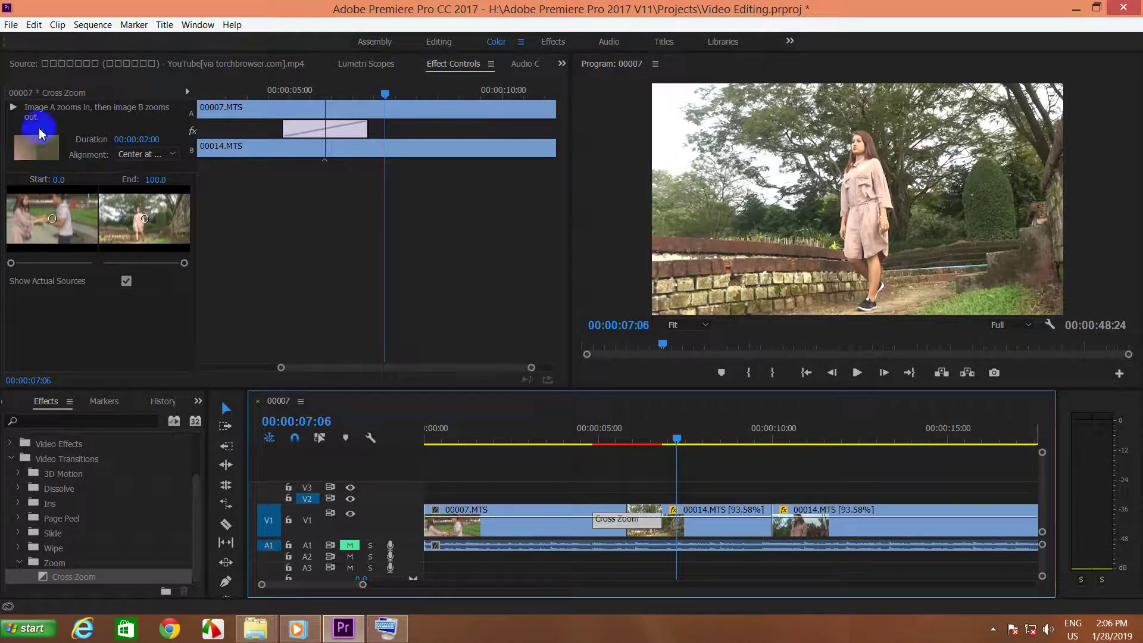
Preview the Cross Zoom animation in the transition's own thumbnail, and return to the transition's settings
{"action": "left_click", "coordinate": [13, 109]}
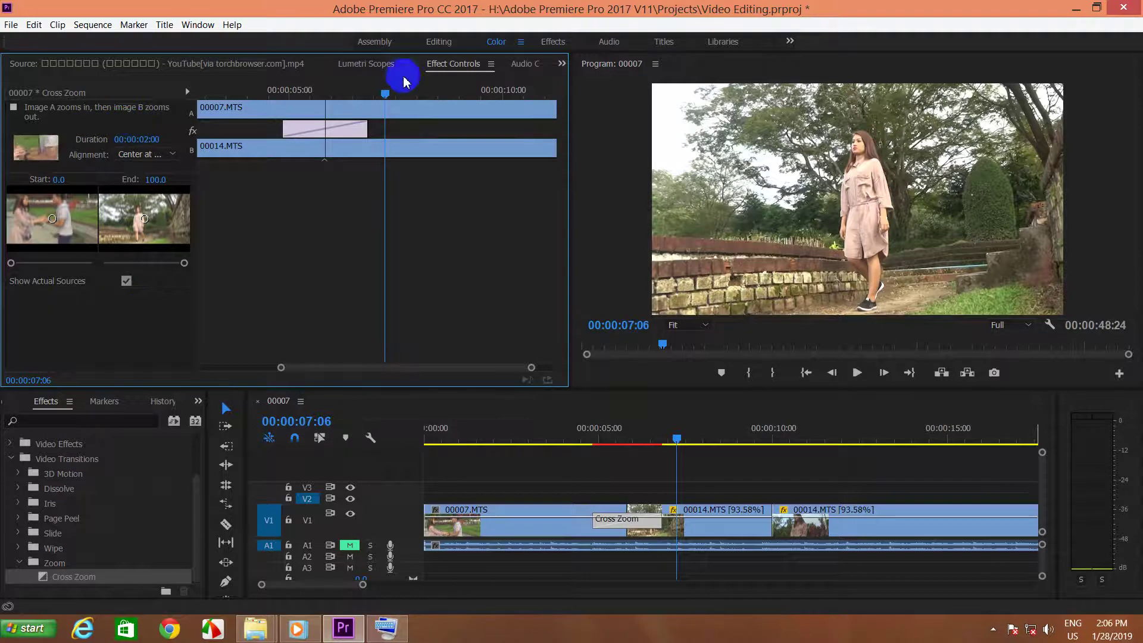
{"action": "left_click", "coordinate": [364, 64]}
{"action": "left_click", "coordinate": [451, 65]}
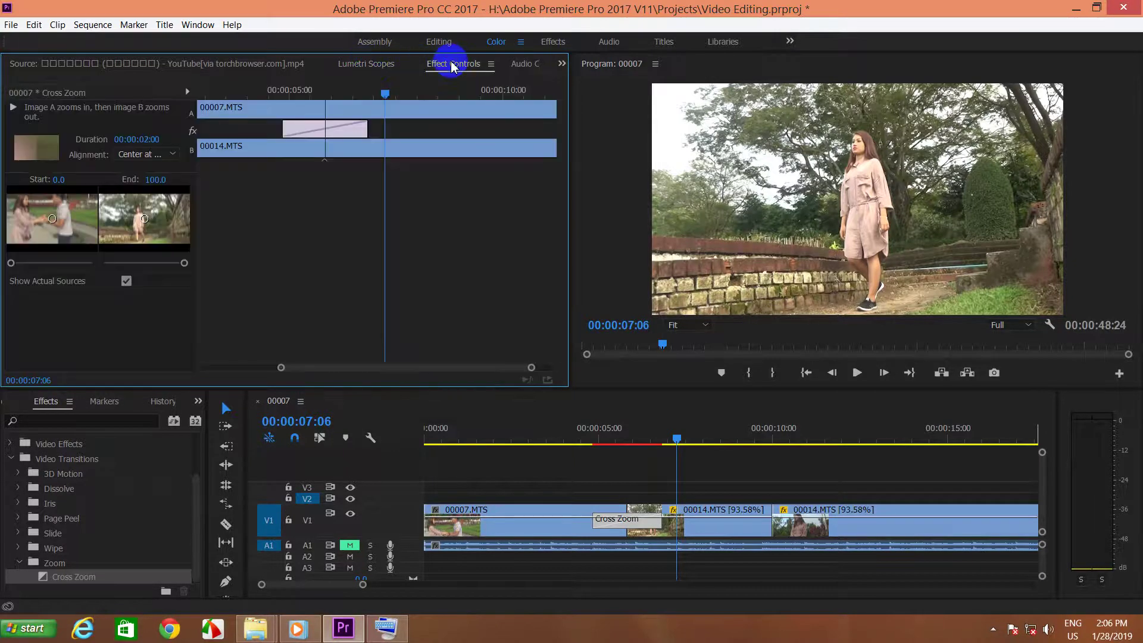
Enlarge the settings and preview area of the Cross Zoom transition, and replay the sequence across the transition
{"action": "left_click", "coordinate": [515, 64]}
{"action": "left_click", "coordinate": [375, 66]}
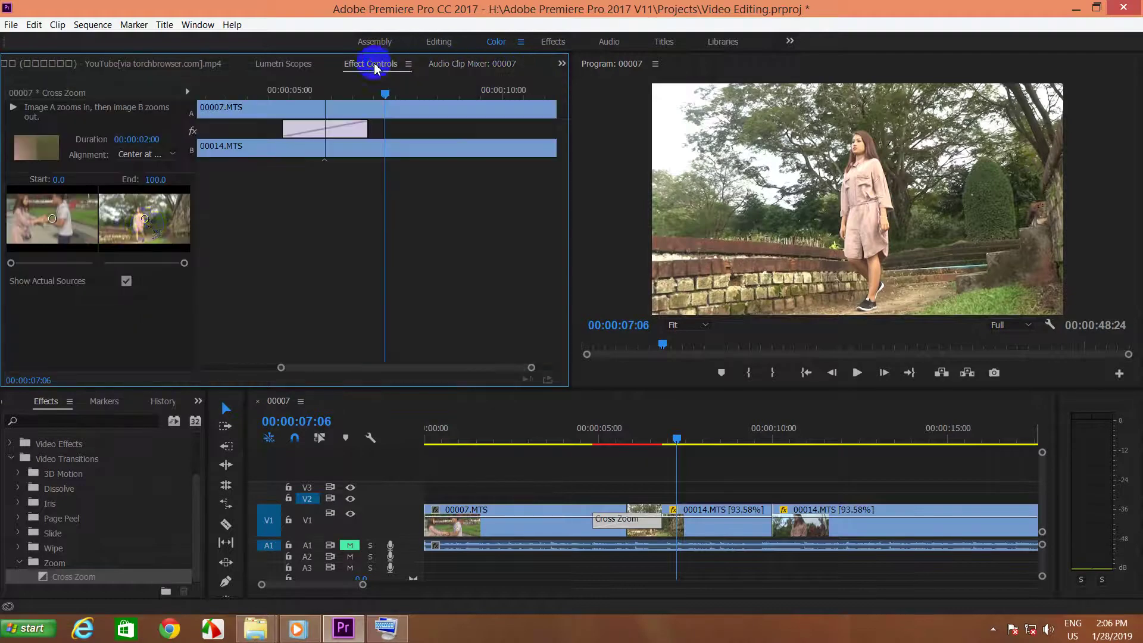
{"action": "left_click_drag", "start_coordinate": [196, 274], "coordinate": [440, 254]}
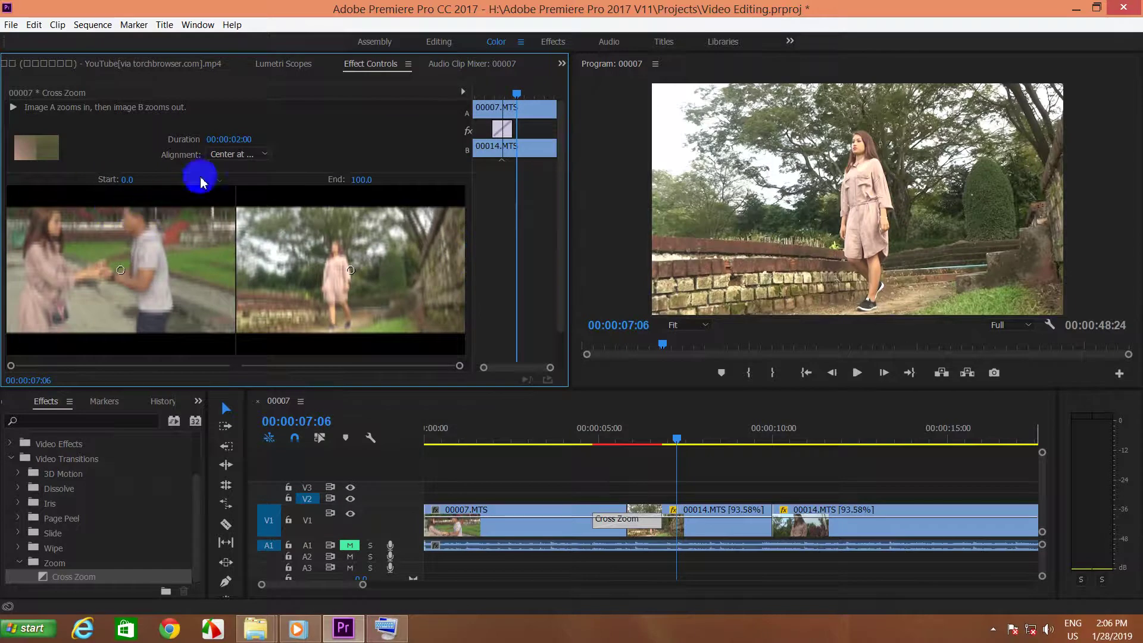
{"action": "left_click_drag", "start_coordinate": [676, 434], "coordinate": [603, 433]}
{"action": "key", "text": "space"}
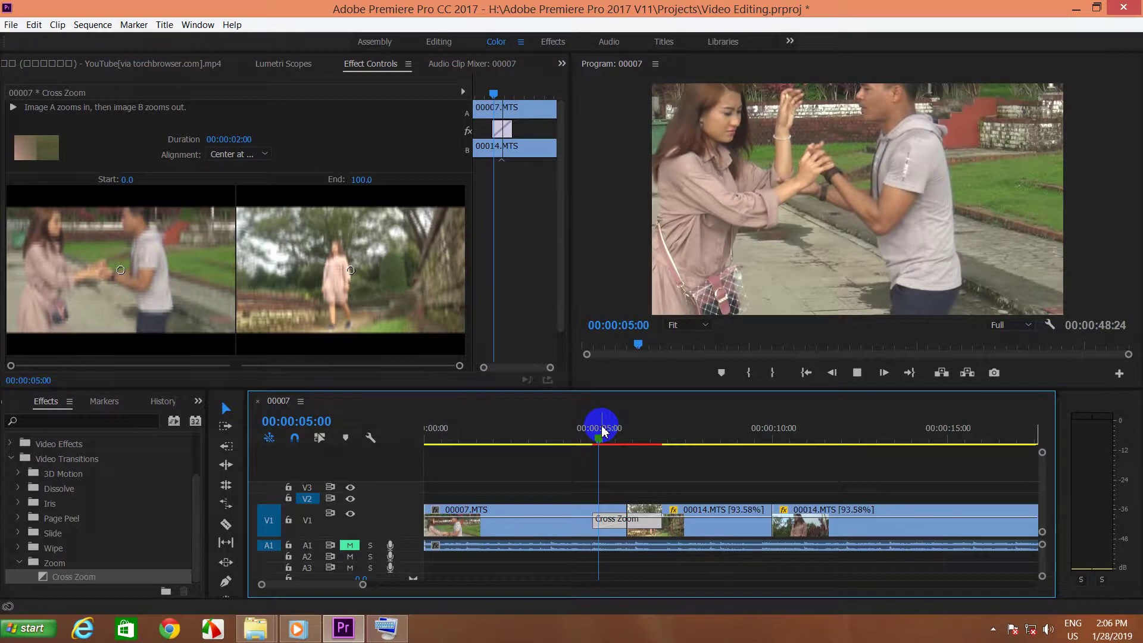
{"action": "key", "text": "space"}
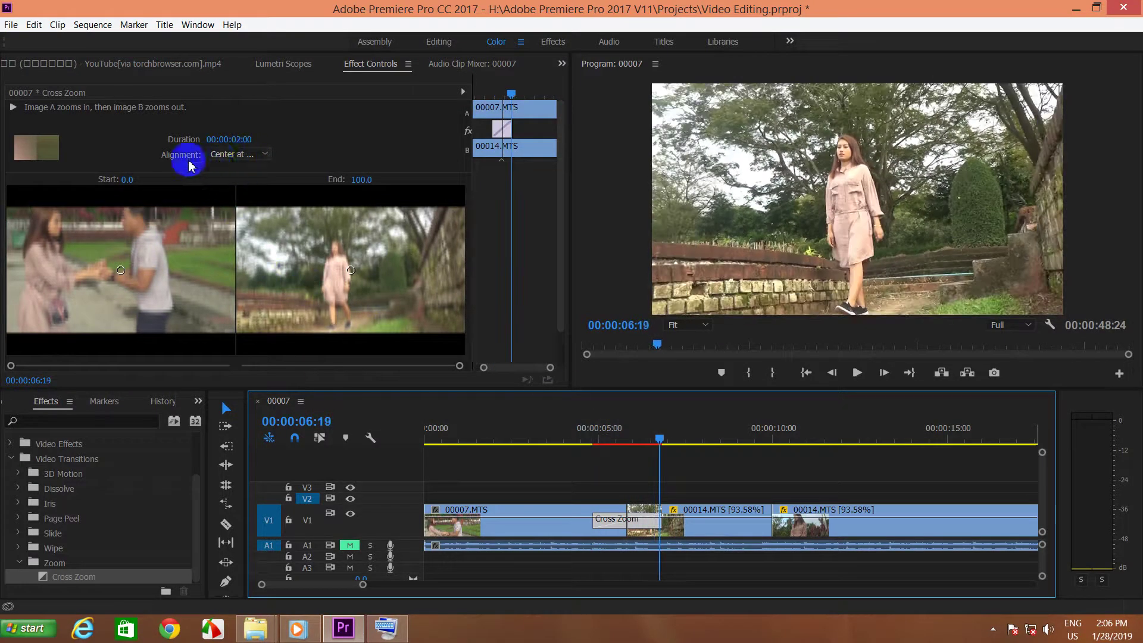
Set the Cross Zoom's alignment to Start at Cut, and play the sequence across the transition to check it
{"action": "left_click", "coordinate": [255, 156]}
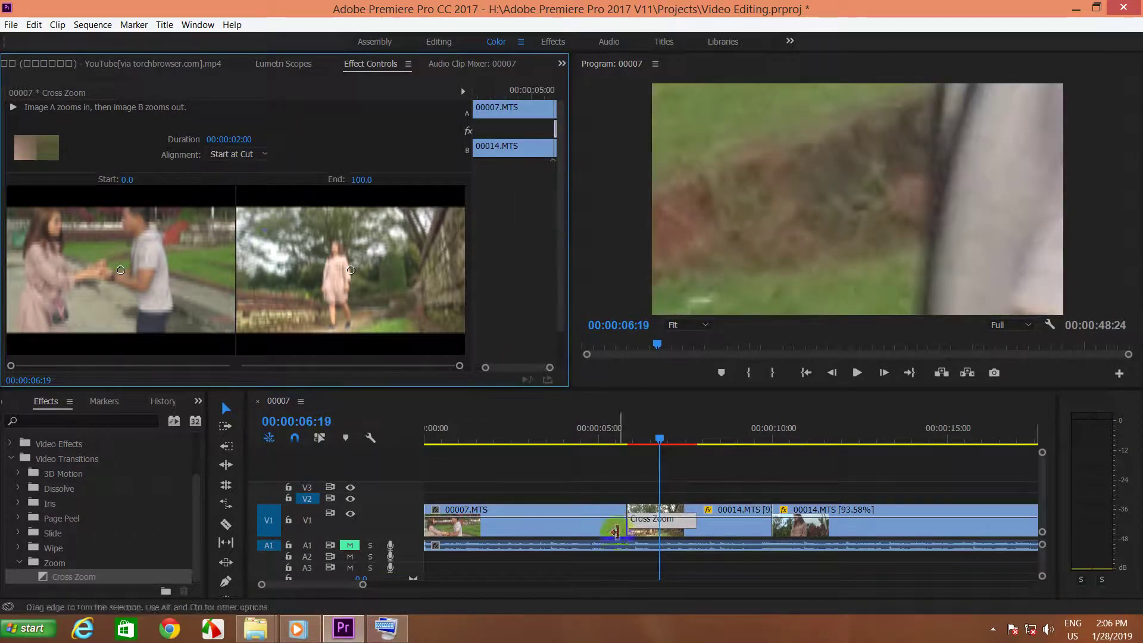
{"action": "left_click_drag", "start_coordinate": [659, 439], "coordinate": [561, 430]}
{"action": "key", "text": "space"}
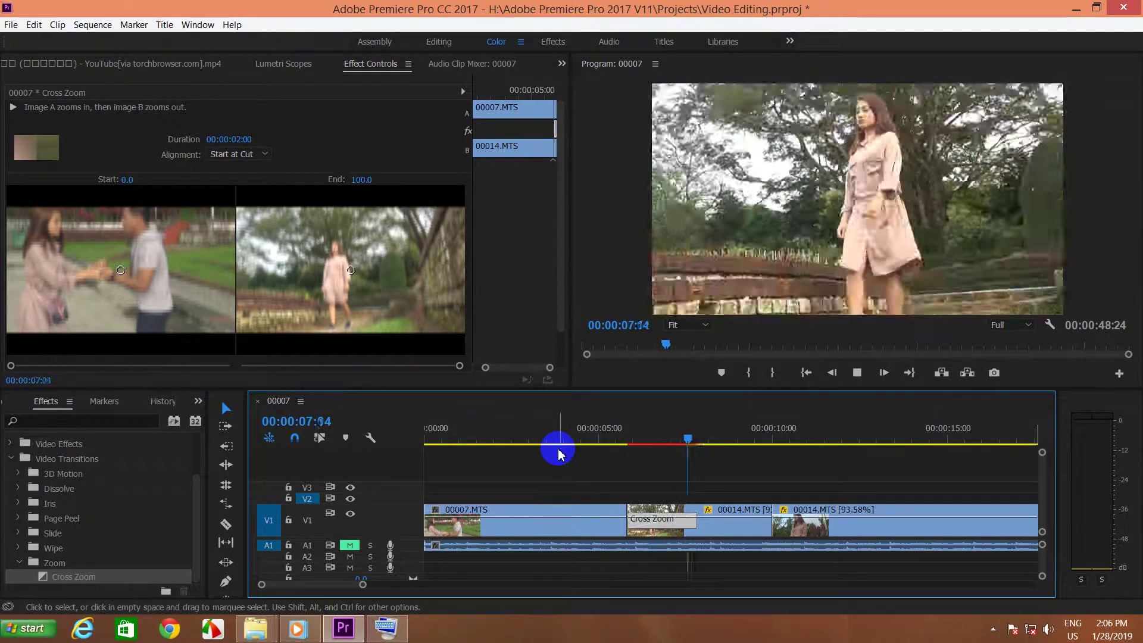
{"action": "key", "text": "space"}
{"action": "left_click_drag", "start_coordinate": [722, 441], "coordinate": [604, 446]}
{"action": "key", "text": "space"}
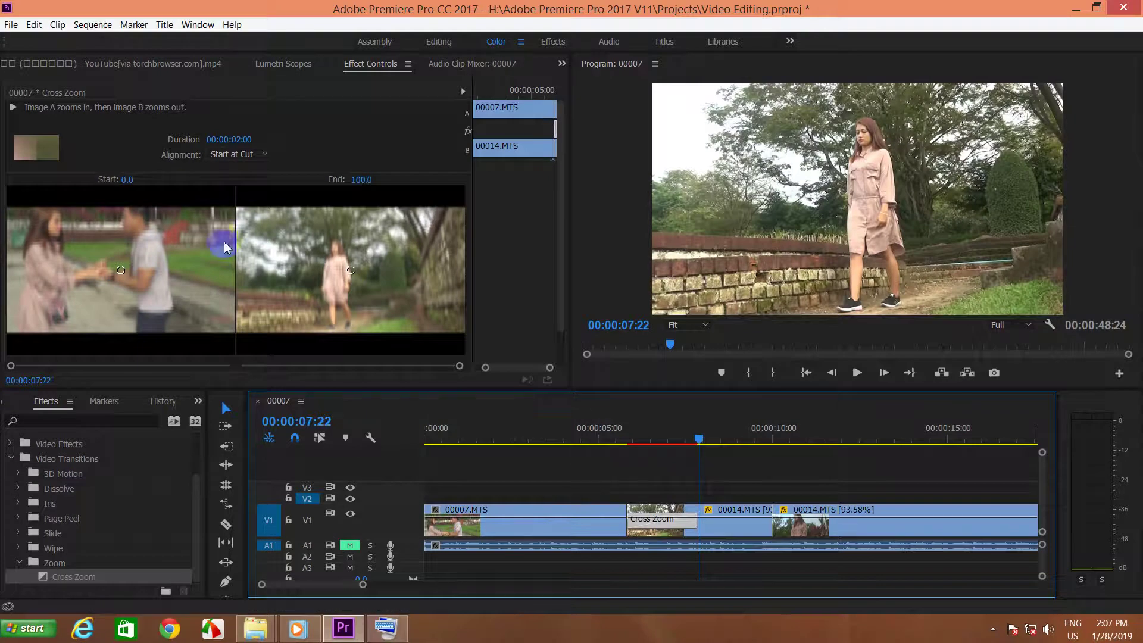
Set the Cross Zoom's alignment to End at Cut, and play the sequence from just before the transition
{"action": "left_click", "coordinate": [268, 154]}
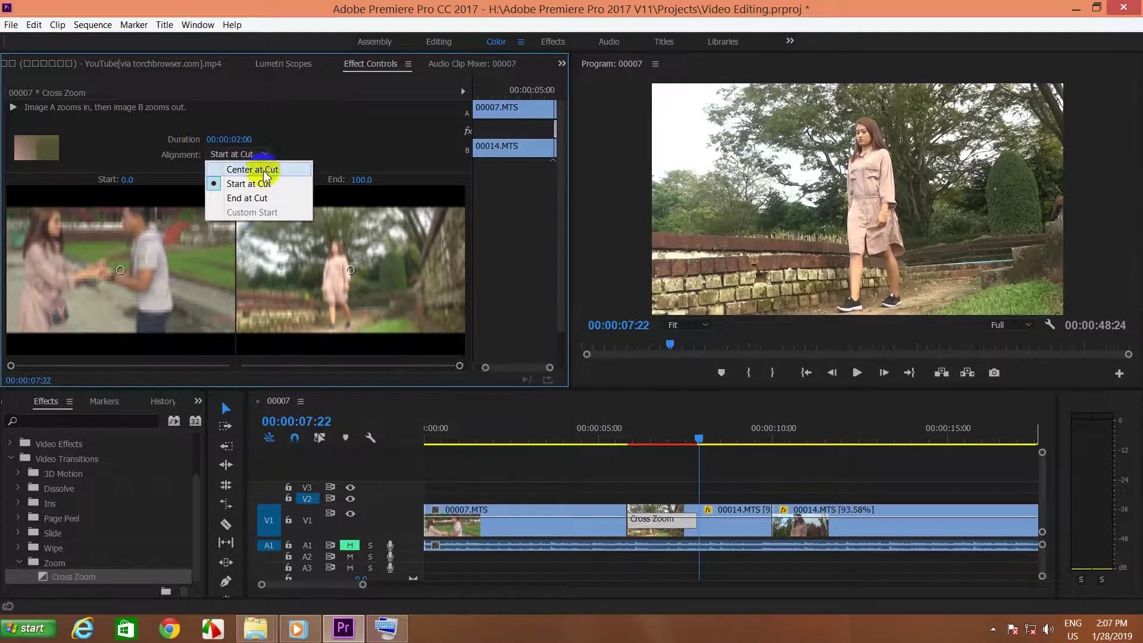
{"action": "left_click", "coordinate": [265, 198]}
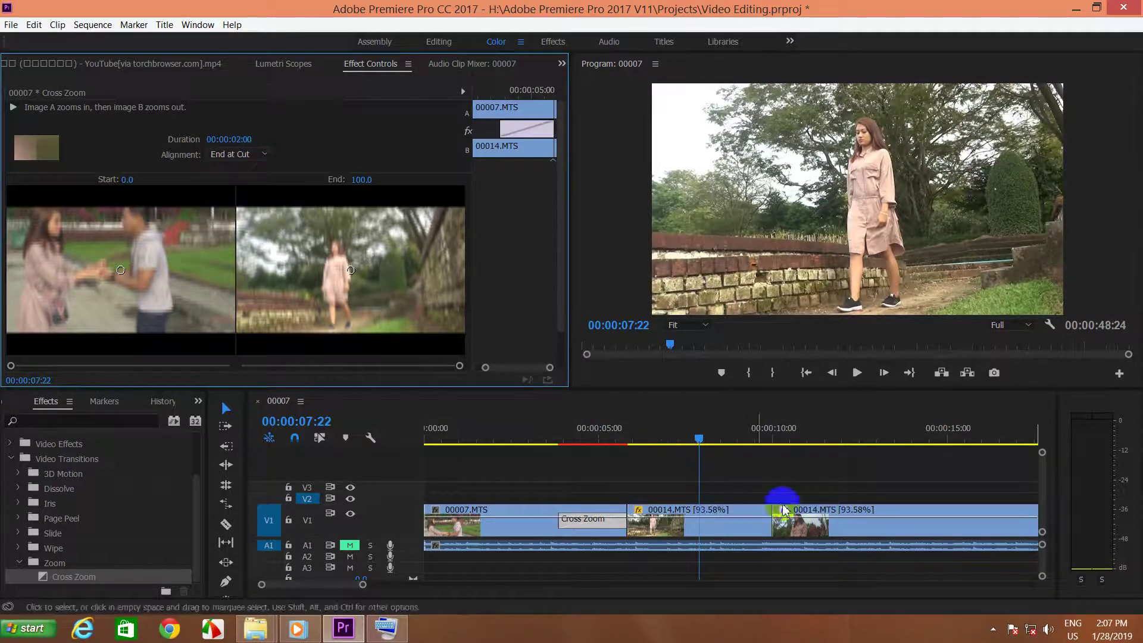
{"action": "left_click", "coordinate": [608, 533]}
{"action": "left_click_drag", "start_coordinate": [699, 439], "coordinate": [509, 439]}
{"action": "key", "text": "space"}
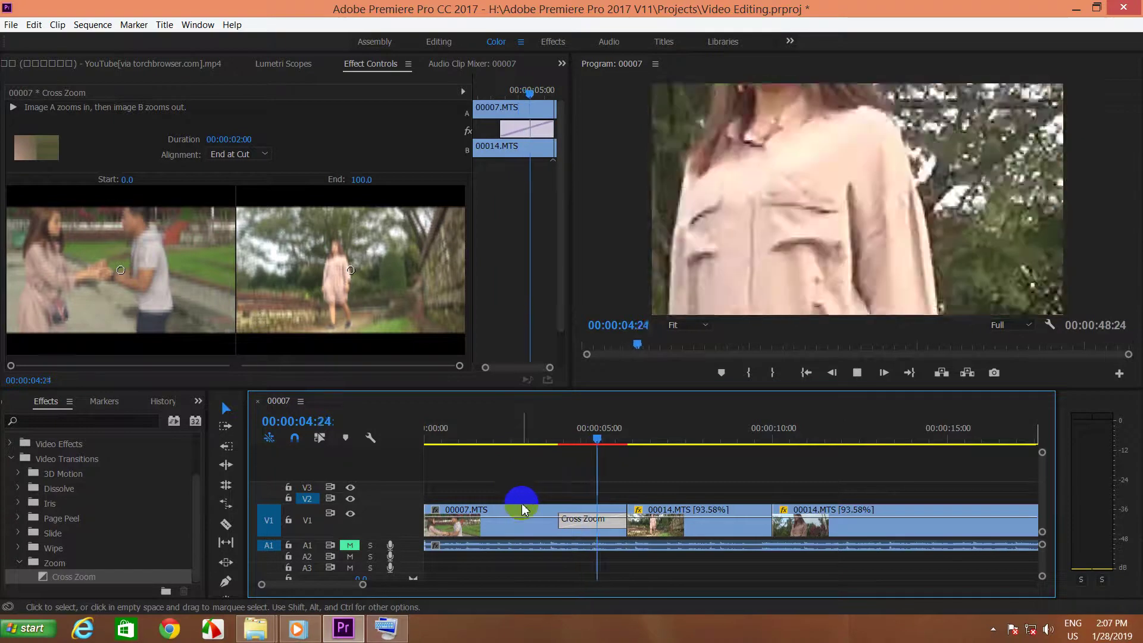
{"action": "key", "text": "space"}
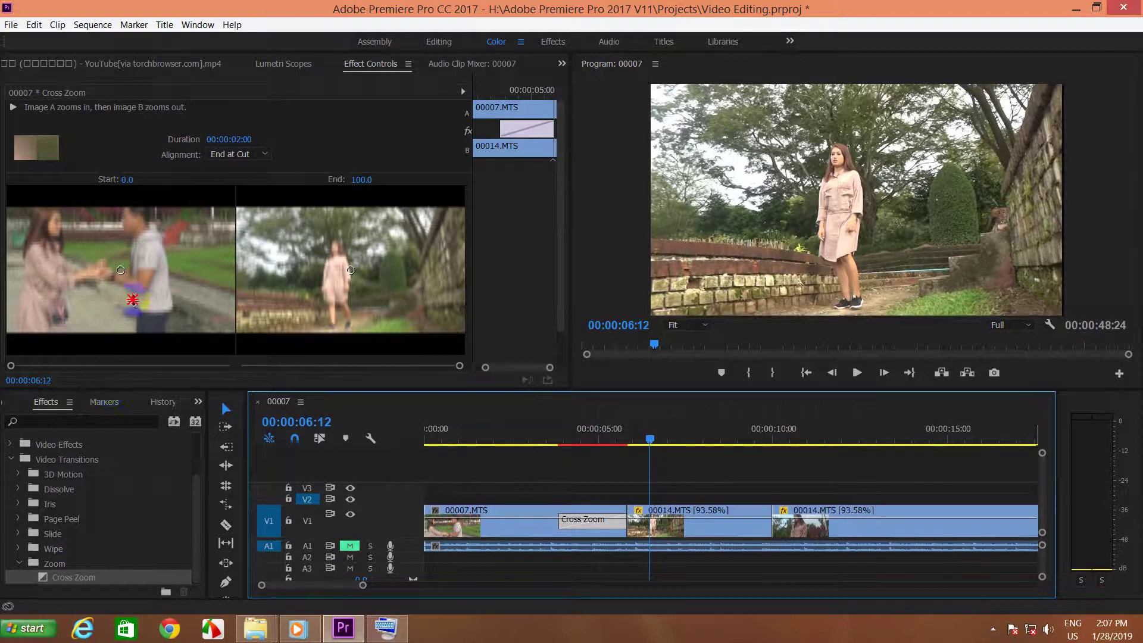
Make the effects list taller and expand the Wipe transitions instead of Zoom, and delete the Cross Zoom from the sequence
{"action": "left_click_drag", "start_coordinate": [109, 391], "coordinate": [148, 296]}
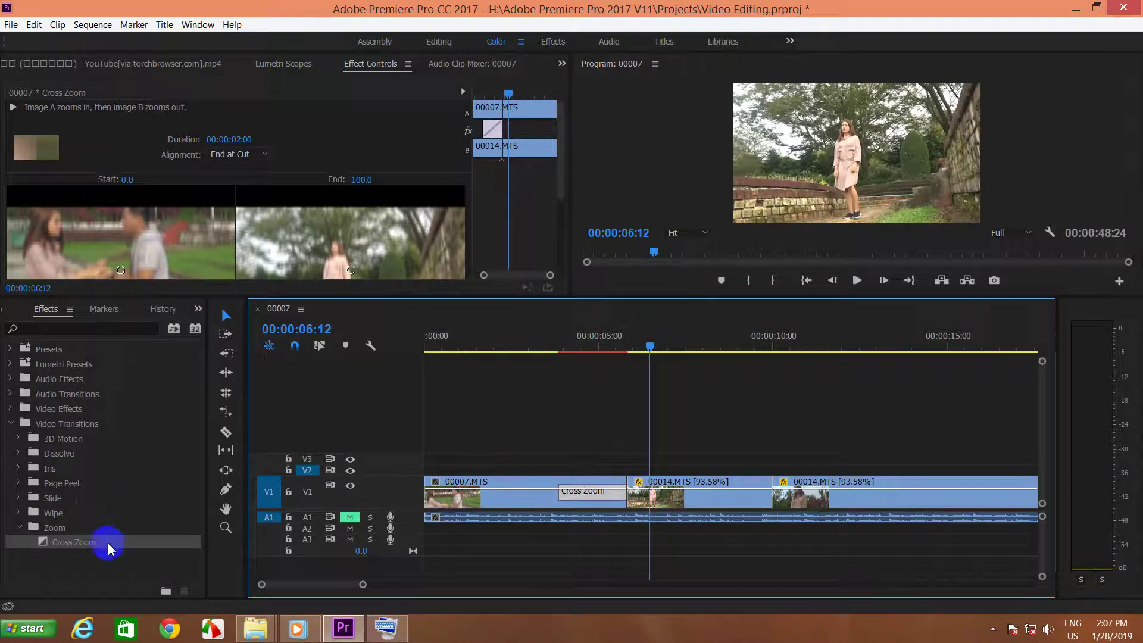
{"action": "left_click", "coordinate": [19, 527]}
{"action": "left_click", "coordinate": [18, 512]}
{"action": "left_click", "coordinate": [586, 498]}
{"action": "key", "text": "Delete"}
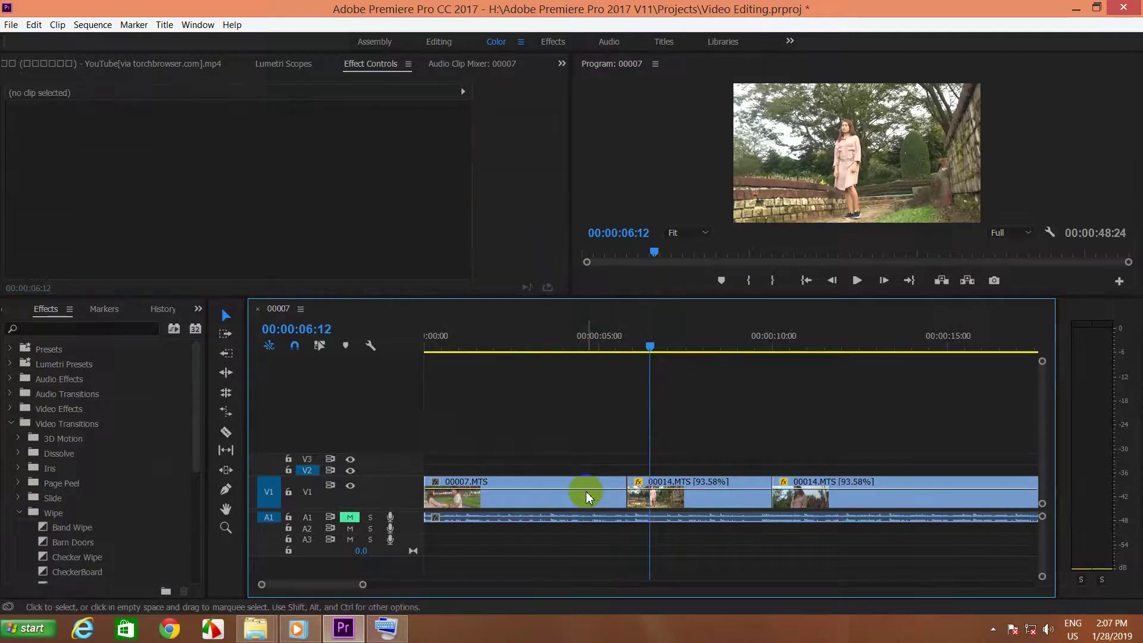
Try the Zig-Zag Blocks wipe at the cut between 00007.MTS and the first 00014.MTS clip, and delete it after playing it
{"action": "scroll", "coordinate": [122, 528], "scroll_direction": "down", "scroll_amount": 2}
{"action": "scroll", "coordinate": [122, 529], "scroll_direction": "down", "scroll_amount": 6}
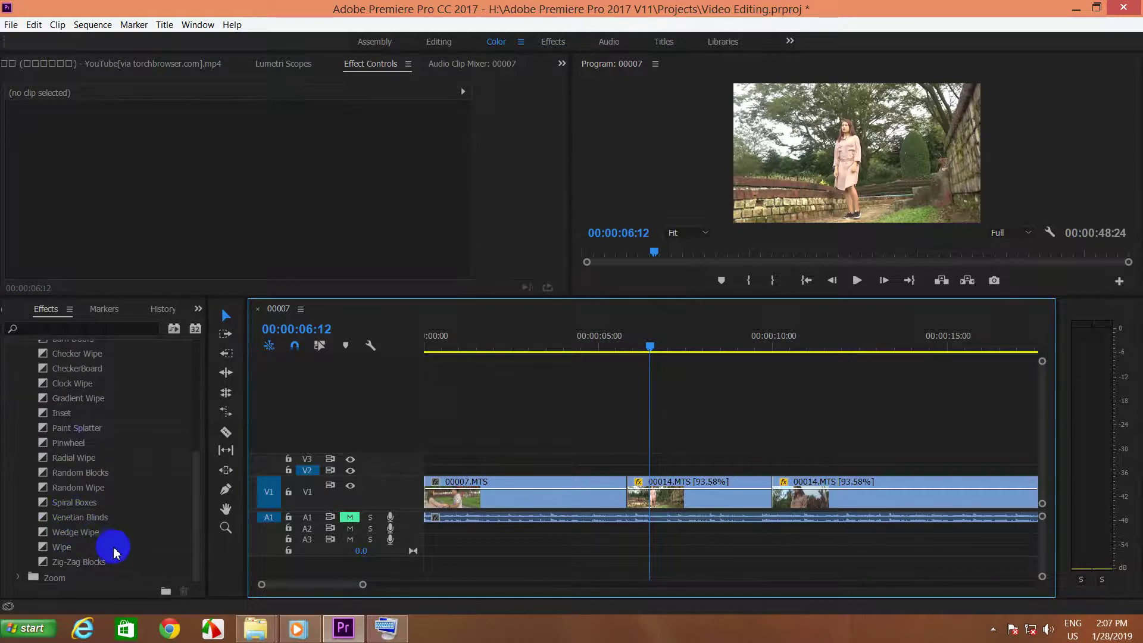
{"action": "left_click_drag", "start_coordinate": [84, 561], "coordinate": [632, 479]}
{"action": "left_click", "coordinate": [535, 438]}
{"action": "left_click", "coordinate": [553, 361]}
{"action": "key", "text": "space"}
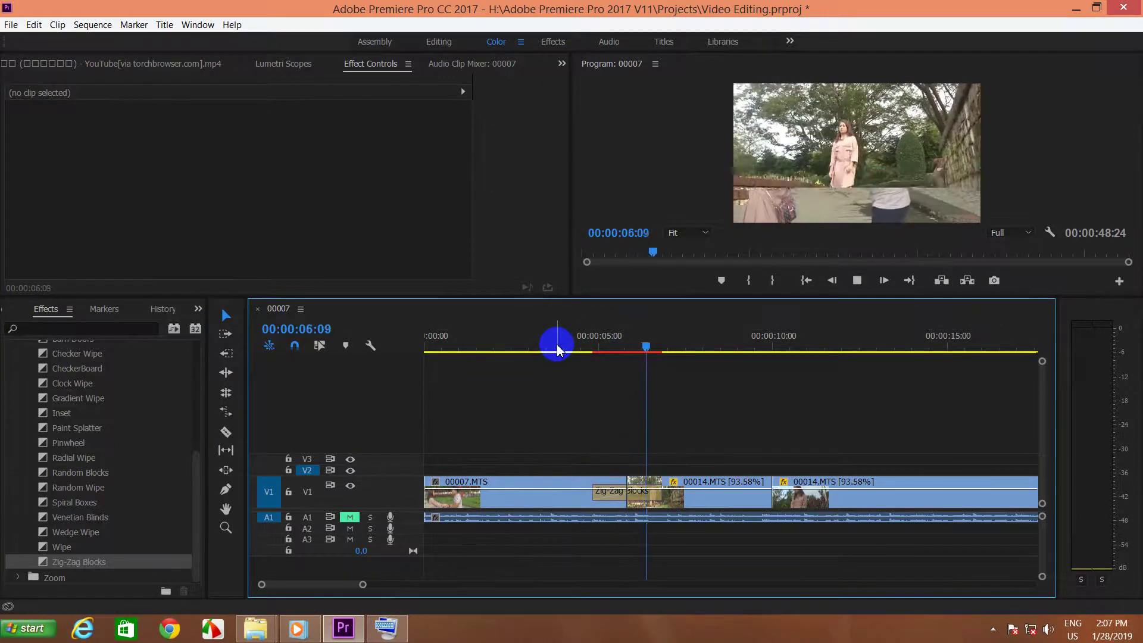
{"action": "key", "text": "space"}
{"action": "left_click", "coordinate": [616, 494]}
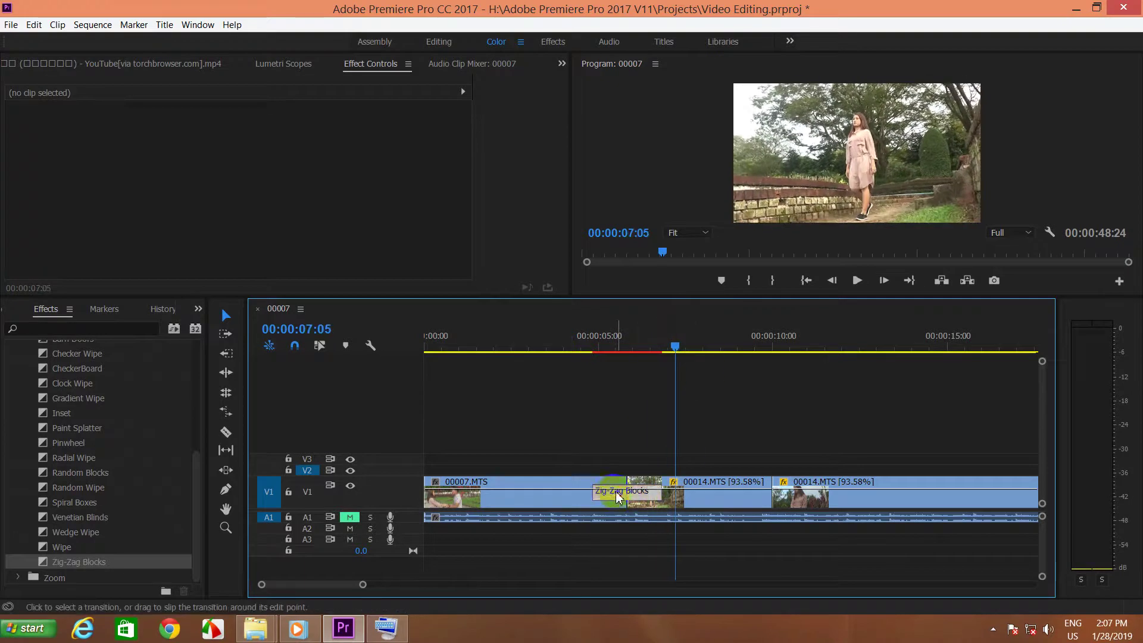
{"action": "key", "text": "Delete"}
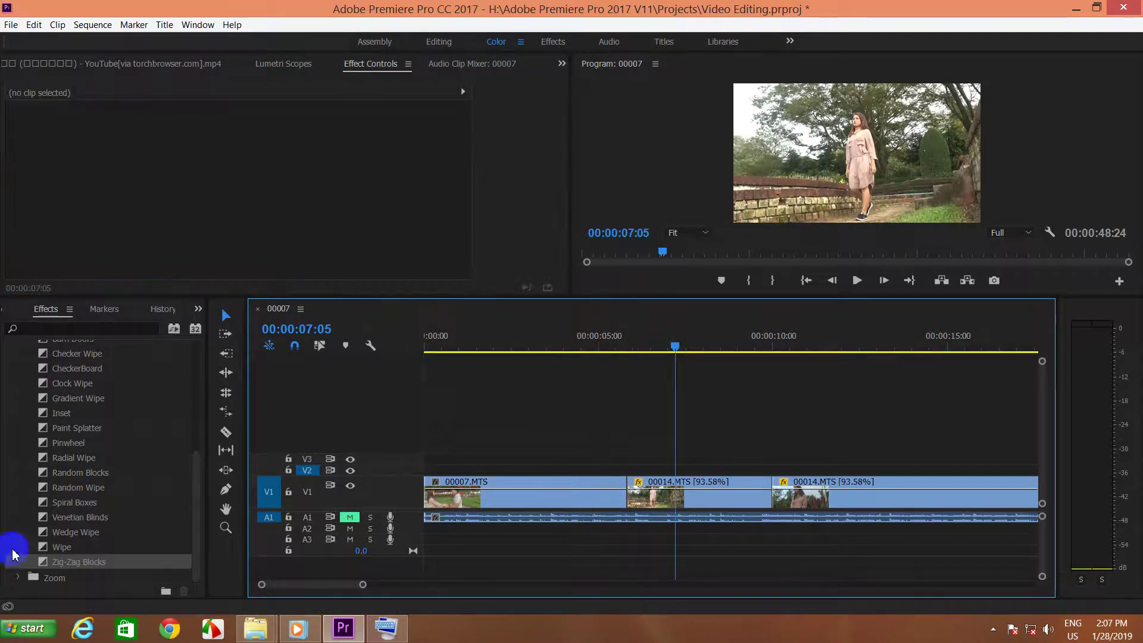
Try the Wedge Wipe at the cut between 00007.MTS and 00014.MTS, and delete only the transition after playing it
{"action": "left_click", "coordinate": [52, 537]}
{"action": "left_click_drag", "start_coordinate": [60, 535], "coordinate": [265, 531]}
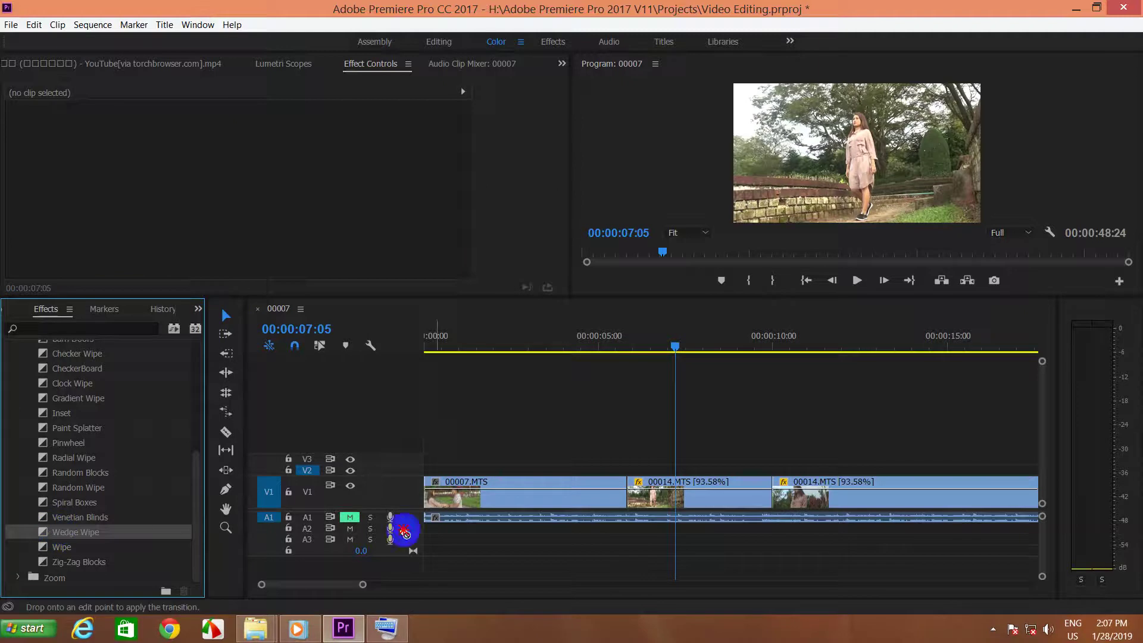
{"action": "left_click_drag", "start_coordinate": [650, 477], "coordinate": [619, 479]}
{"action": "left_click", "coordinate": [577, 345]}
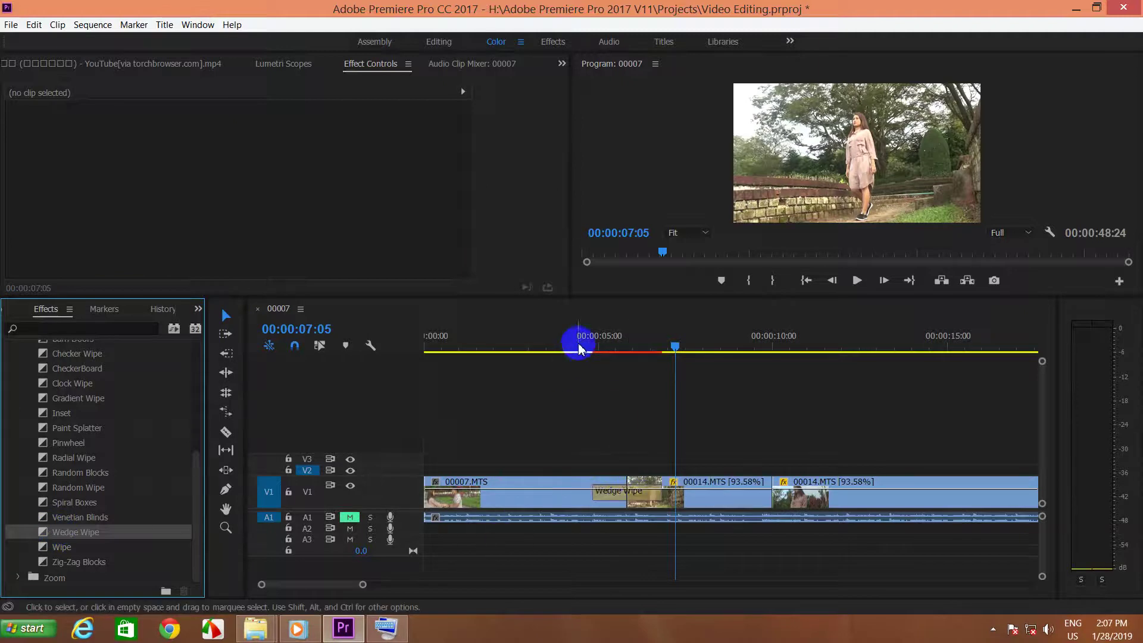
{"action": "key", "text": "space"}
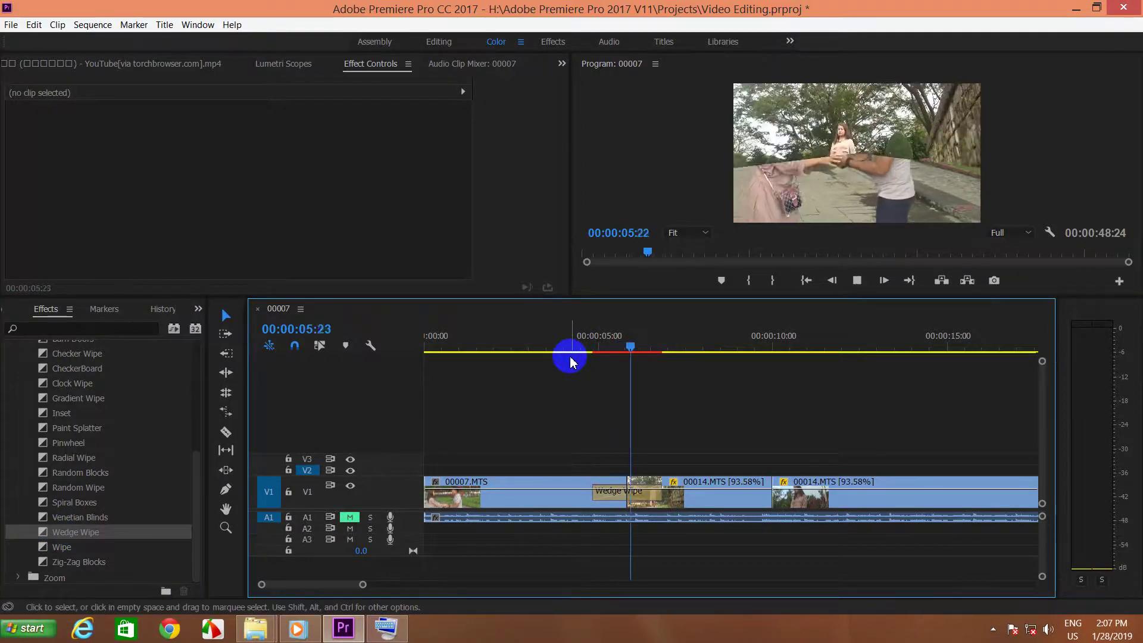
{"action": "key", "text": "space"}
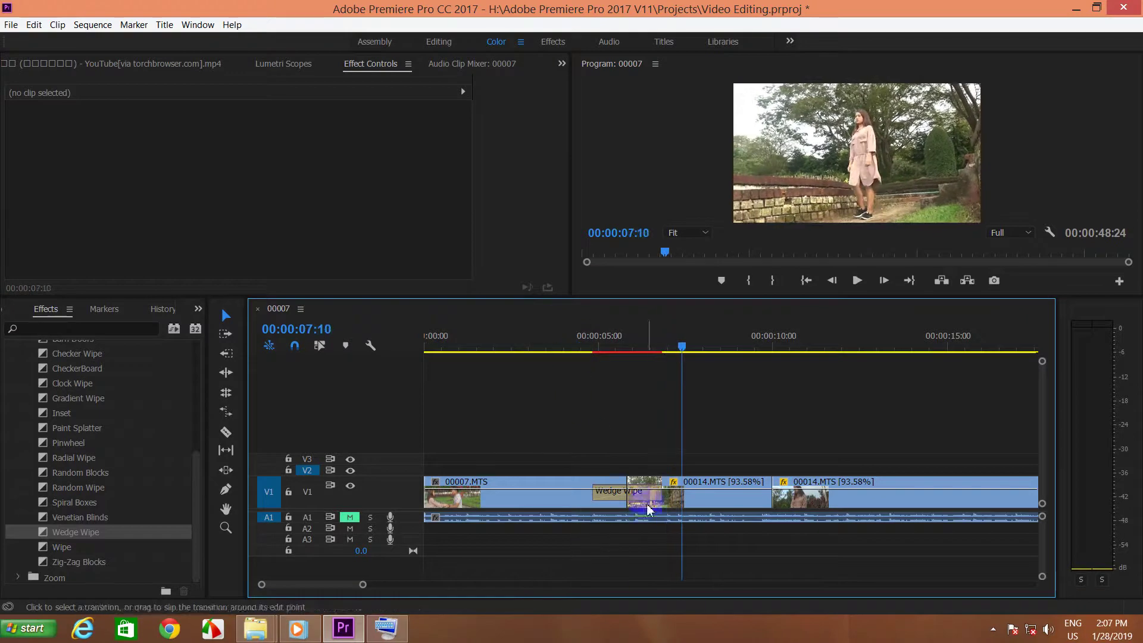
{"action": "left_click", "coordinate": [615, 493]}
{"action": "key", "text": "Delete"}
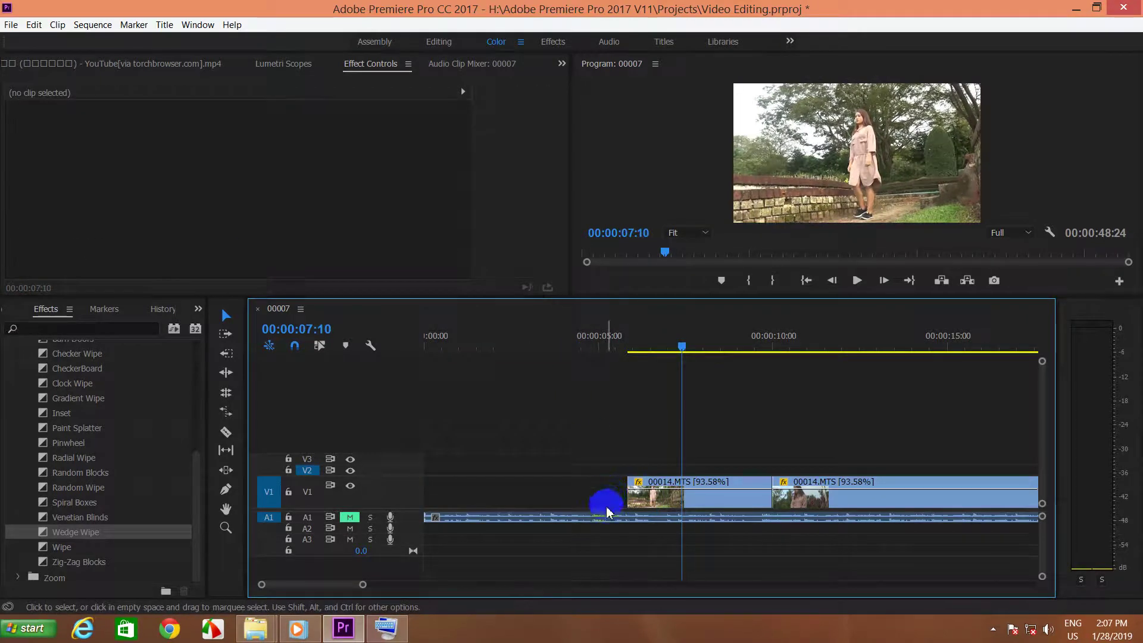
{"action": "key", "text": "ctrl+z"}
{"action": "left_click", "coordinate": [611, 500]}
{"action": "key", "text": "Delete"}
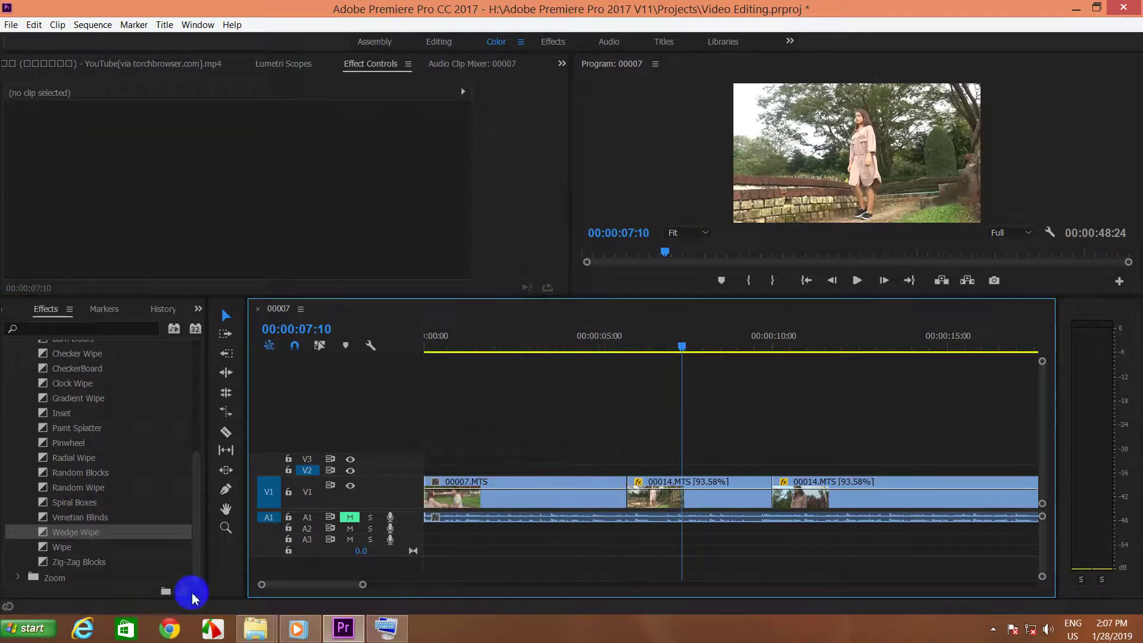
Apply the Barn Doors wipe at the cut between 00007.MTS and 00014.MTS, and play the sequence across it
{"action": "left_click", "coordinate": [57, 412]}
{"action": "scroll", "coordinate": [110, 515], "scroll_direction": "up", "scroll_amount": 1}
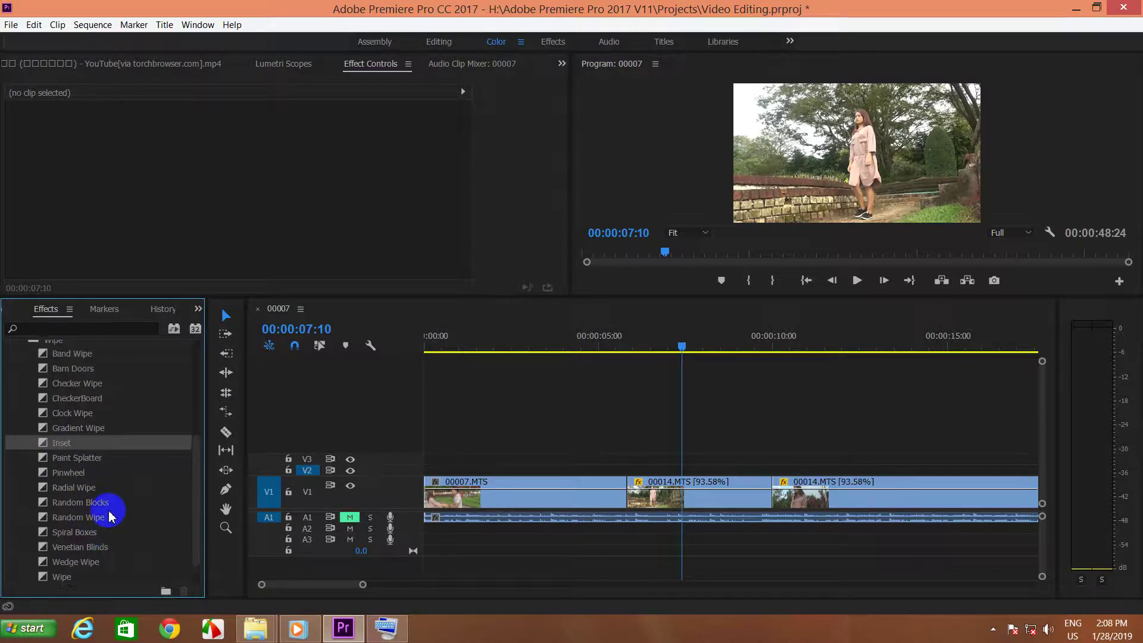
{"action": "scroll", "coordinate": [110, 515], "scroll_direction": "up", "scroll_amount": 1}
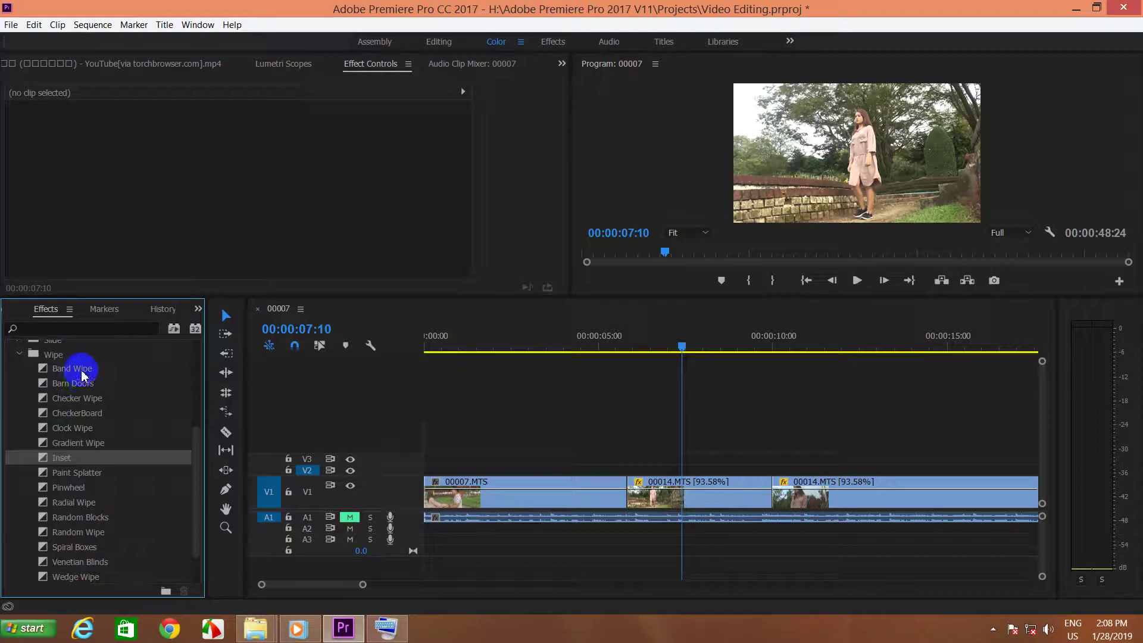
{"action": "left_click", "coordinate": [77, 384]}
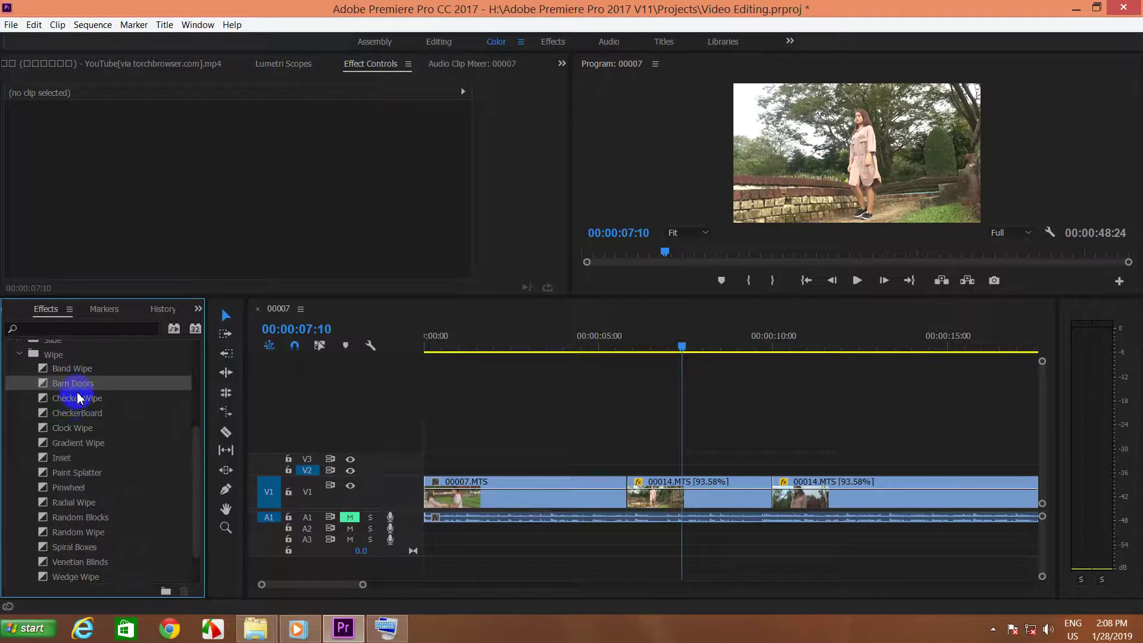
{"action": "left_click_drag", "start_coordinate": [76, 383], "coordinate": [615, 496]}
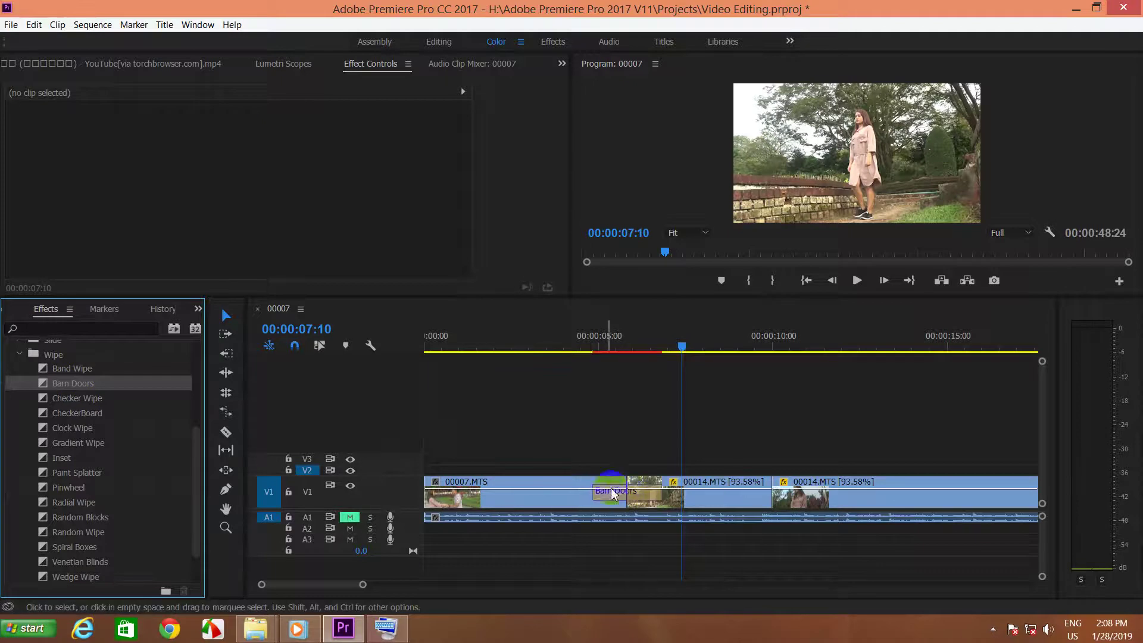
{"action": "left_click", "coordinate": [588, 348]}
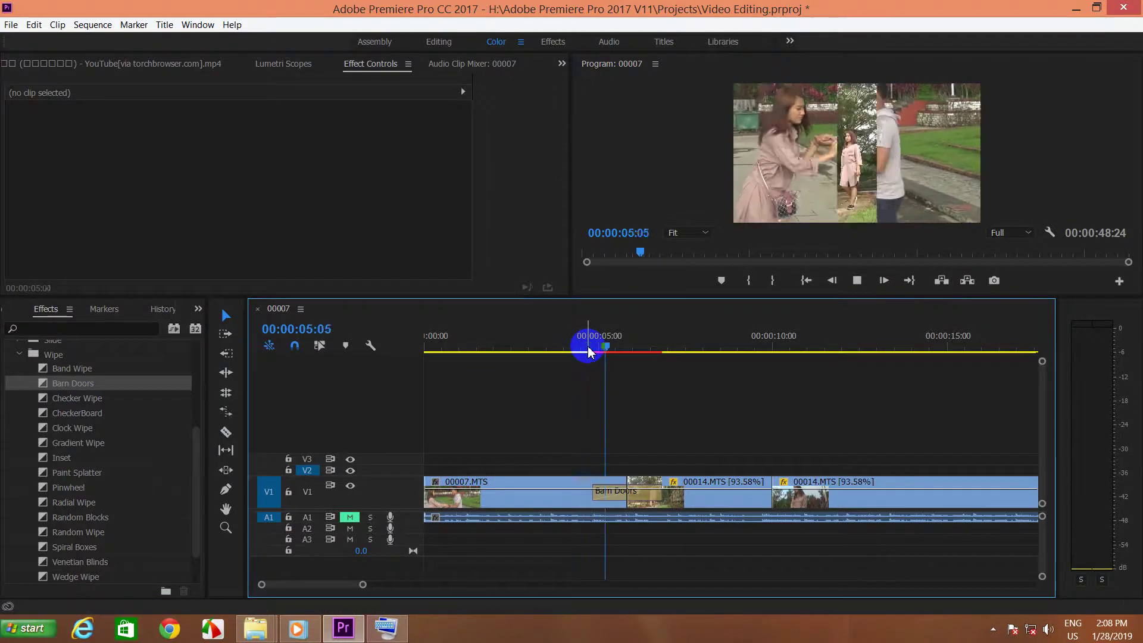
{"action": "key", "text": "space"}
Replace the Barn Doors transition with Page Peel from the Page Peel group at the same cut
{"action": "left_click", "coordinate": [24, 388]}
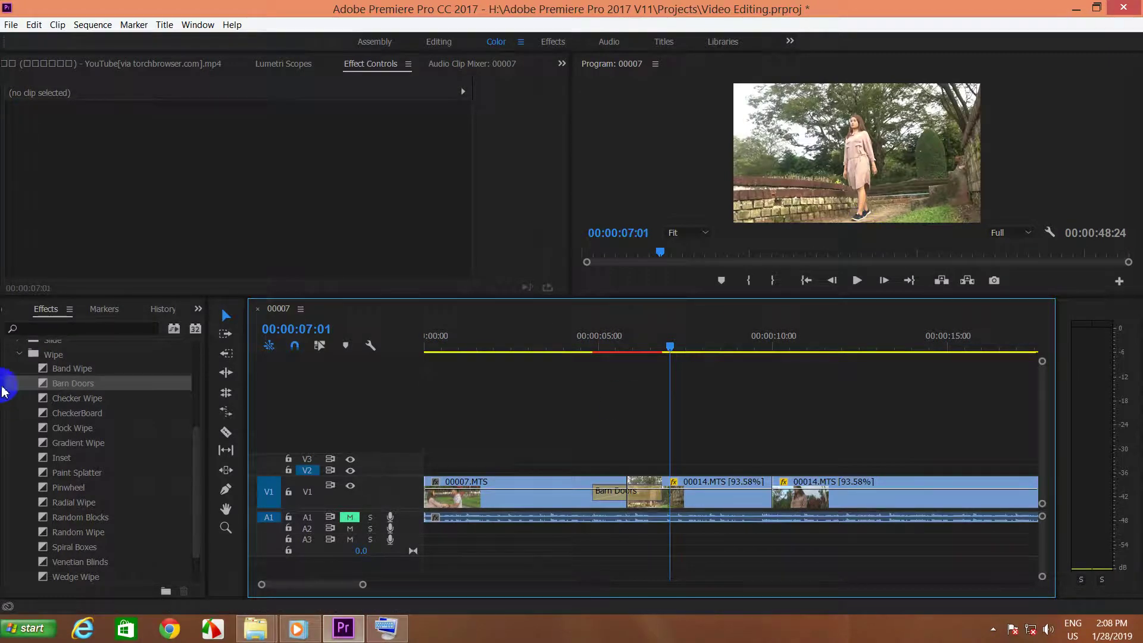
{"action": "scroll", "coordinate": [34, 410], "scroll_direction": "up", "scroll_amount": 1}
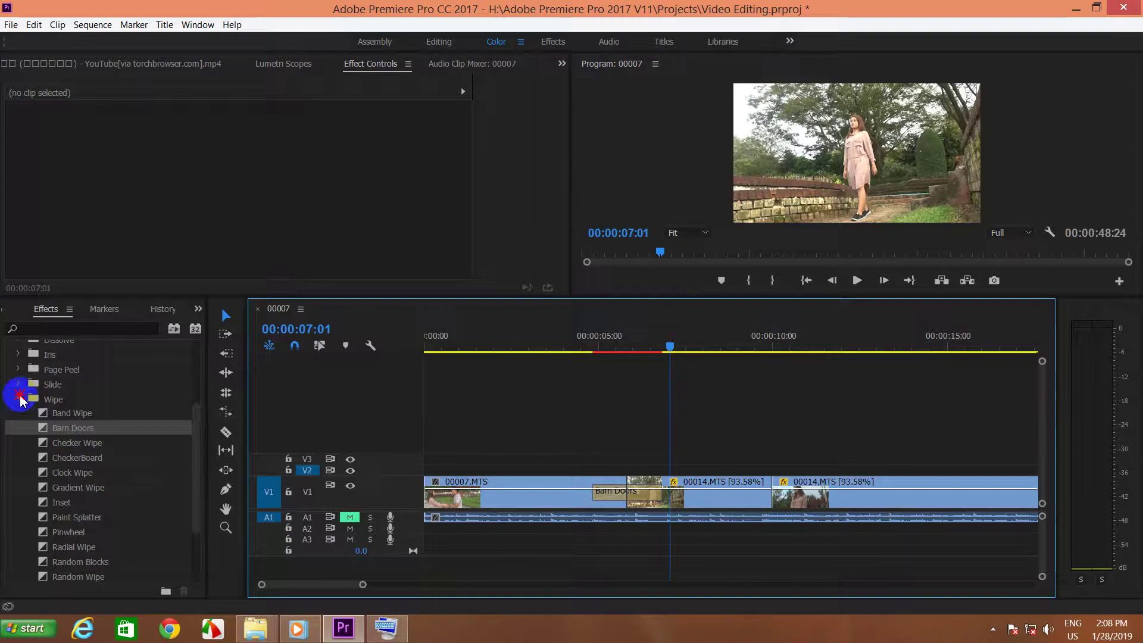
{"action": "left_click", "coordinate": [19, 399]}
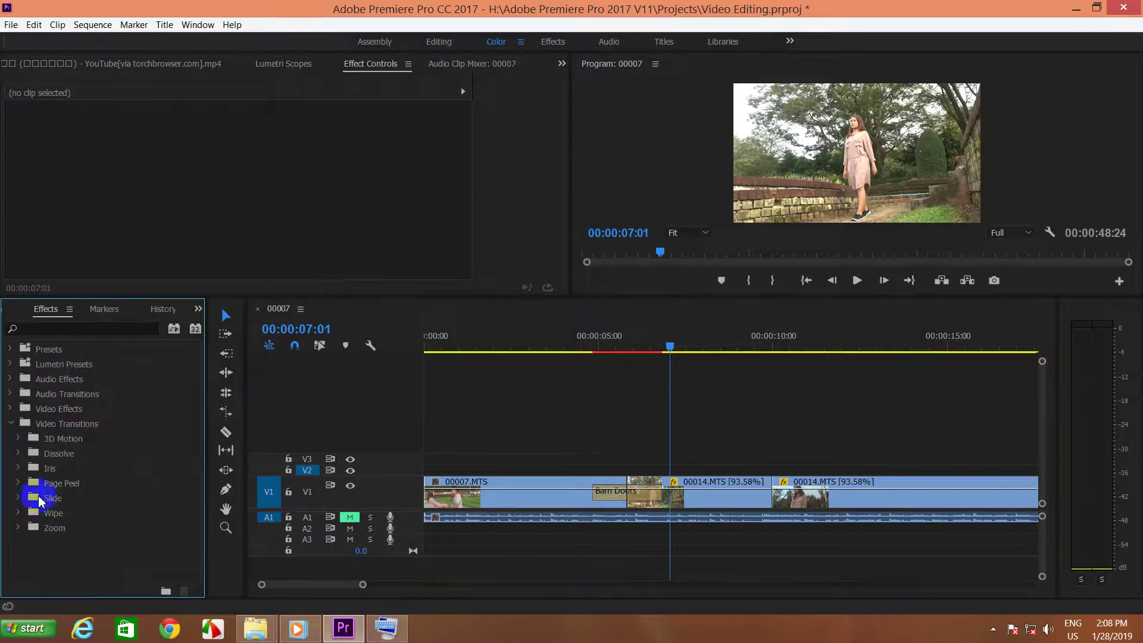
{"action": "left_click", "coordinate": [70, 500]}
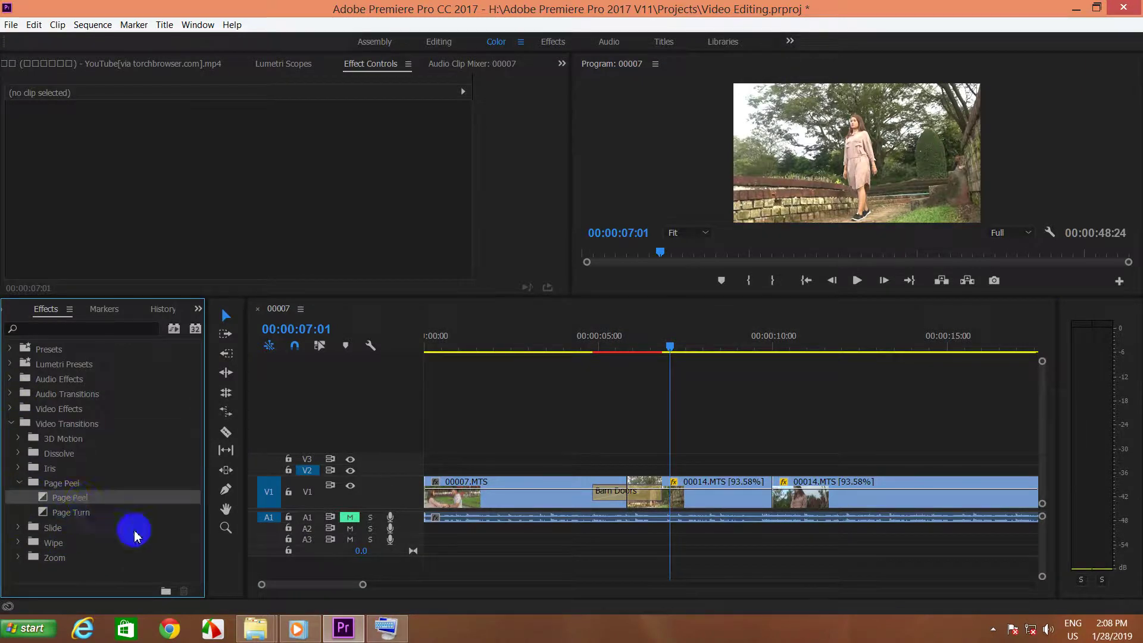
{"action": "left_click_drag", "start_coordinate": [80, 496], "coordinate": [609, 496]}
{"action": "left_click", "coordinate": [609, 496]}
{"action": "key", "text": "Delete"}
{"action": "left_click_drag", "start_coordinate": [67, 505], "coordinate": [626, 488]}
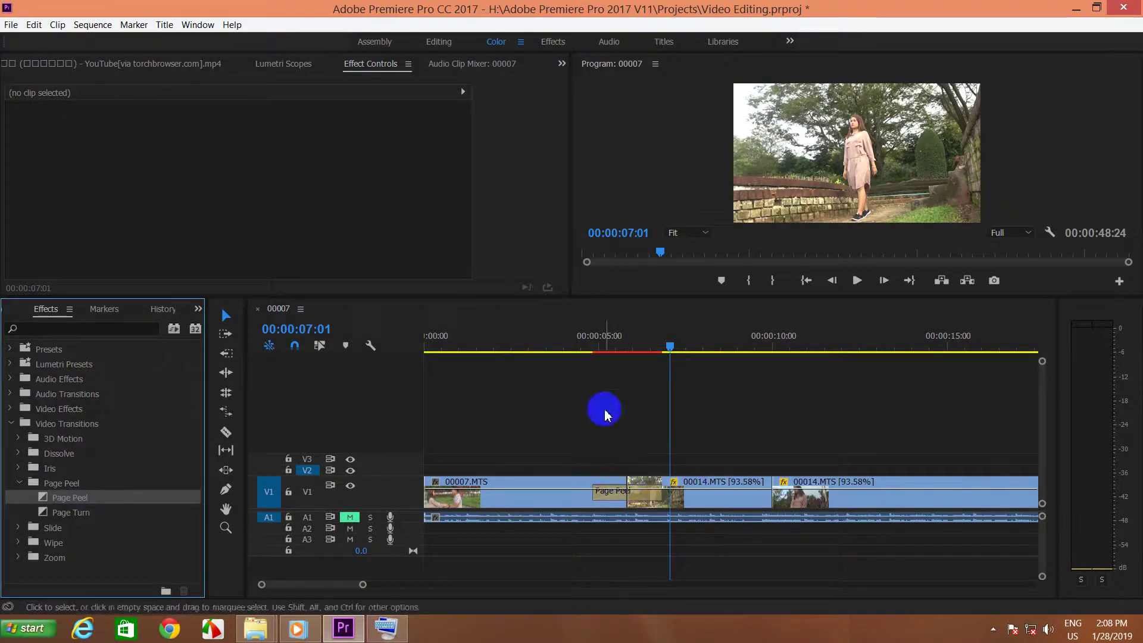
Select the Page Peel transition between 00007.MTS and 00014.MTS, and play the sequence across it from just before the transition
{"action": "left_click", "coordinate": [576, 349]}
{"action": "left_click", "coordinate": [611, 492]}
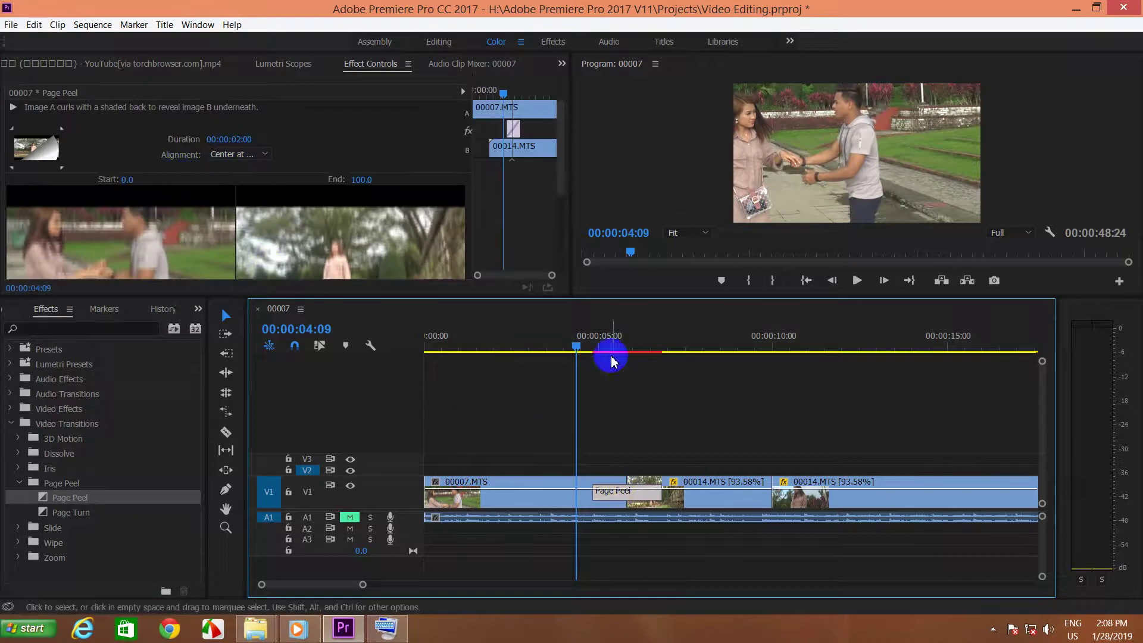
{"action": "key", "text": "space"}
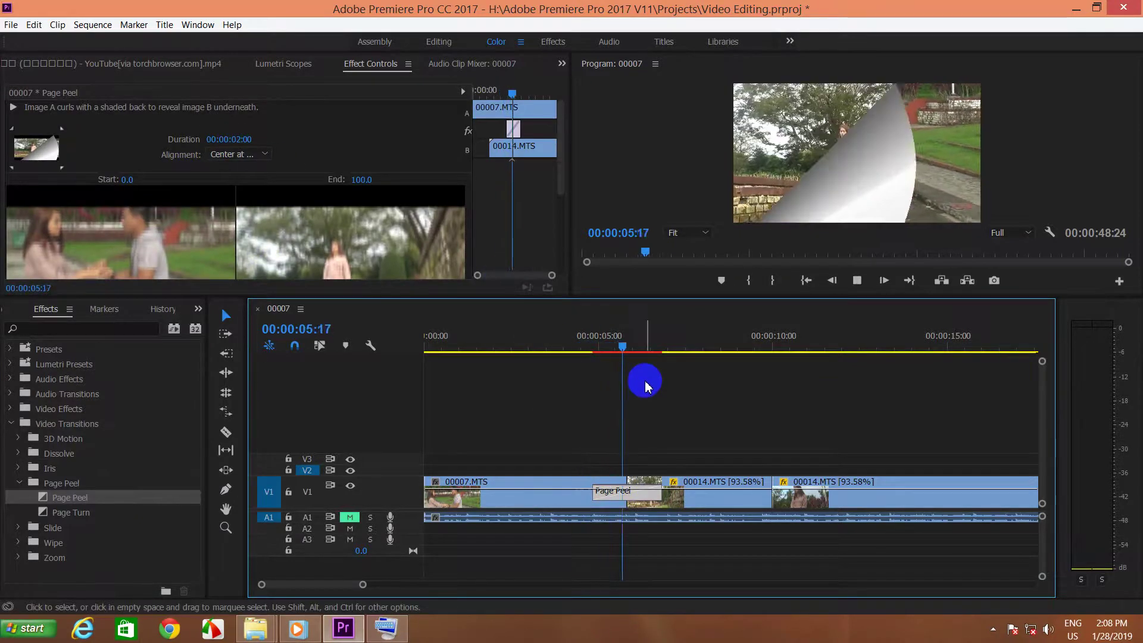
{"action": "key", "text": "space"}
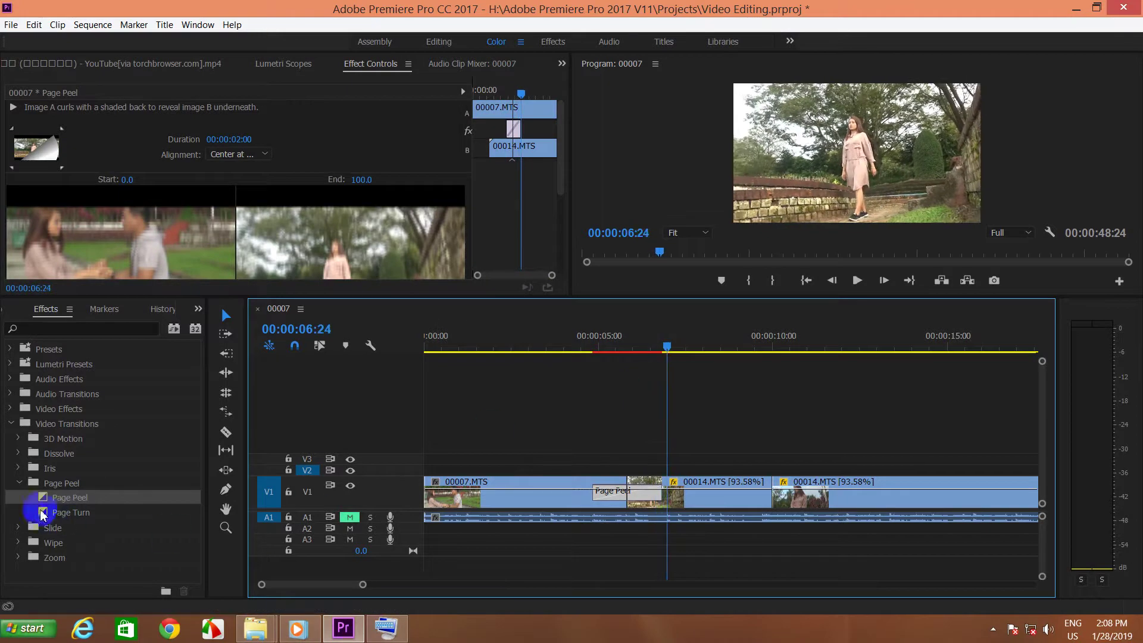
Delete only the Page Peel transition between 00007.MTS and 00014.MTS, undoing the accidental removal of the 00007.MTS clip
{"action": "left_click", "coordinate": [22, 486]}
{"action": "left_click", "coordinate": [602, 493]}
{"action": "left_click", "coordinate": [600, 494]}
{"action": "key", "text": "Delete"}
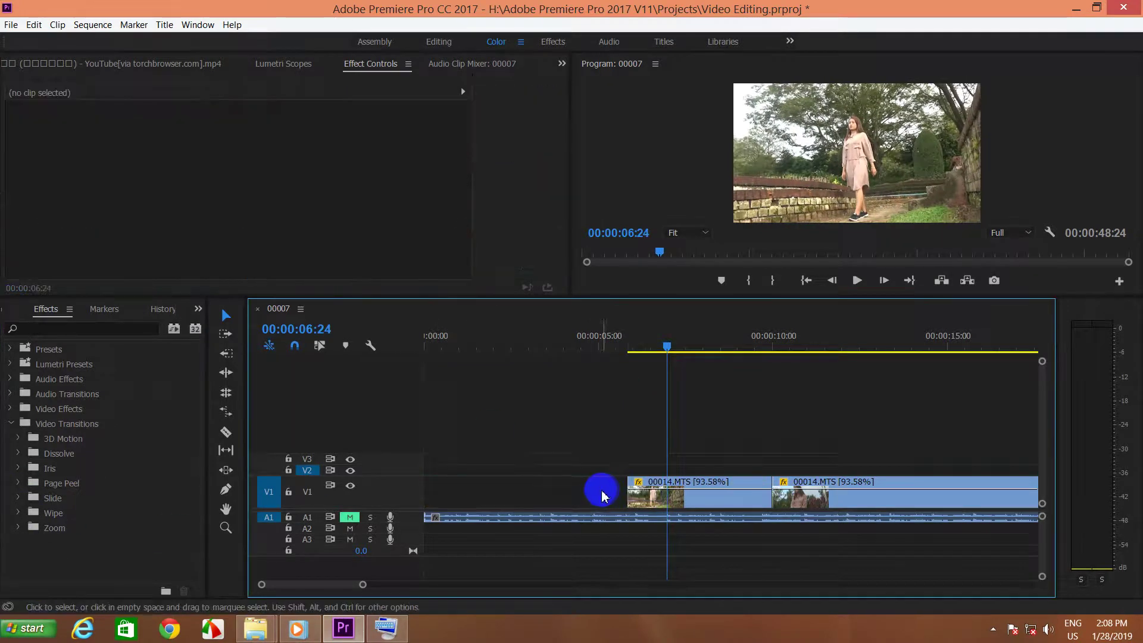
{"action": "key", "text": "ctrl+z"}
{"action": "left_click", "coordinate": [601, 498]}
{"action": "key", "text": "Delete"}
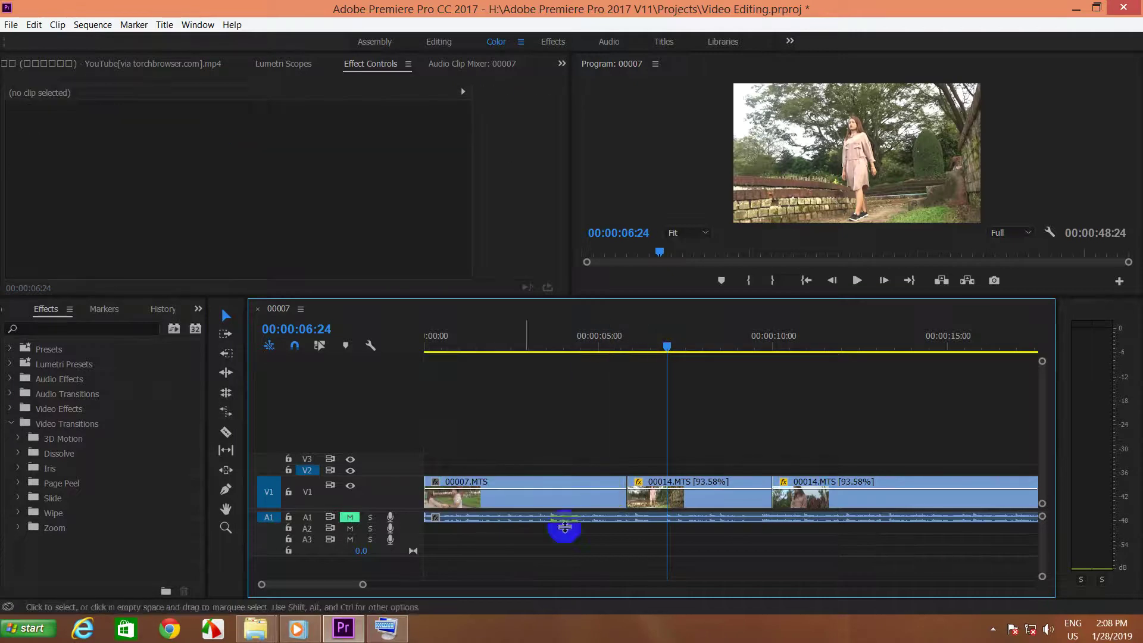
Apply the Iris Cross transition at the cut between 00007.MTS and the first 00014.MTS clip, and play the sequence across it
{"action": "left_click", "coordinate": [18, 469]}
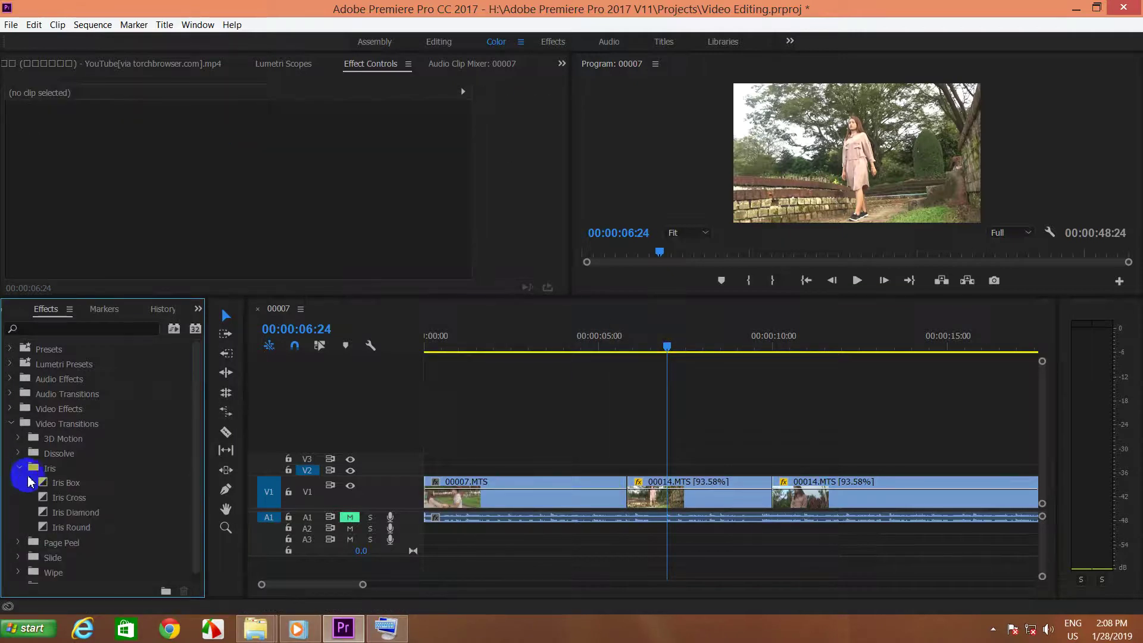
{"action": "left_click", "coordinate": [59, 482]}
{"action": "left_click", "coordinate": [82, 498]}
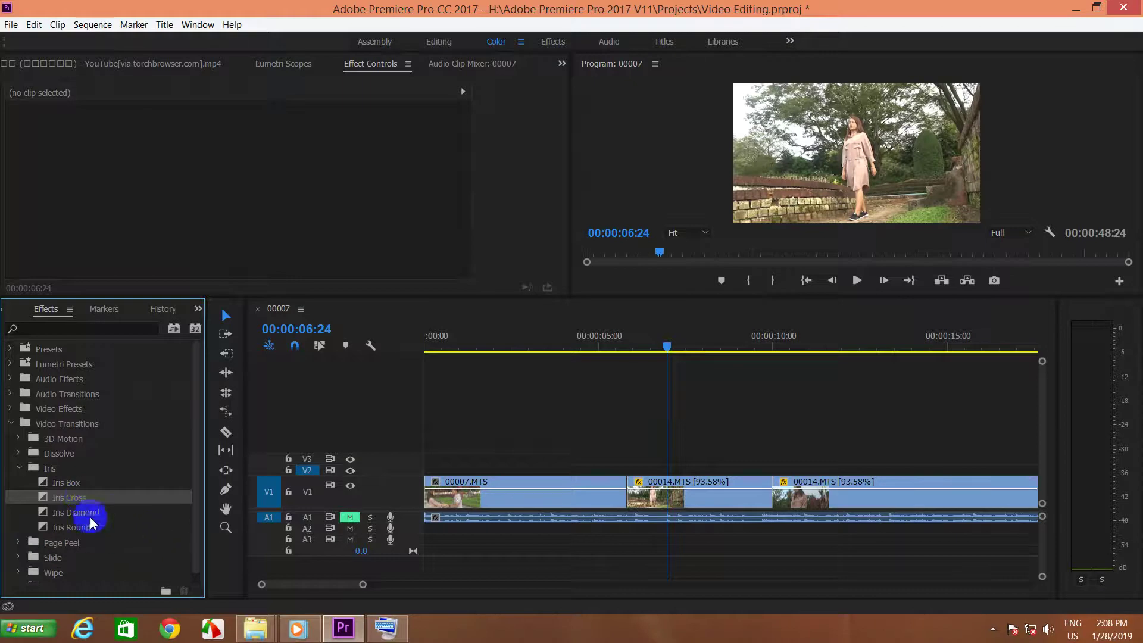
{"action": "left_click", "coordinate": [97, 516]}
{"action": "left_click", "coordinate": [73, 500]}
{"action": "left_click_drag", "start_coordinate": [74, 503], "coordinate": [613, 478]}
{"action": "left_click", "coordinate": [576, 344]}
{"action": "key", "text": "space"}
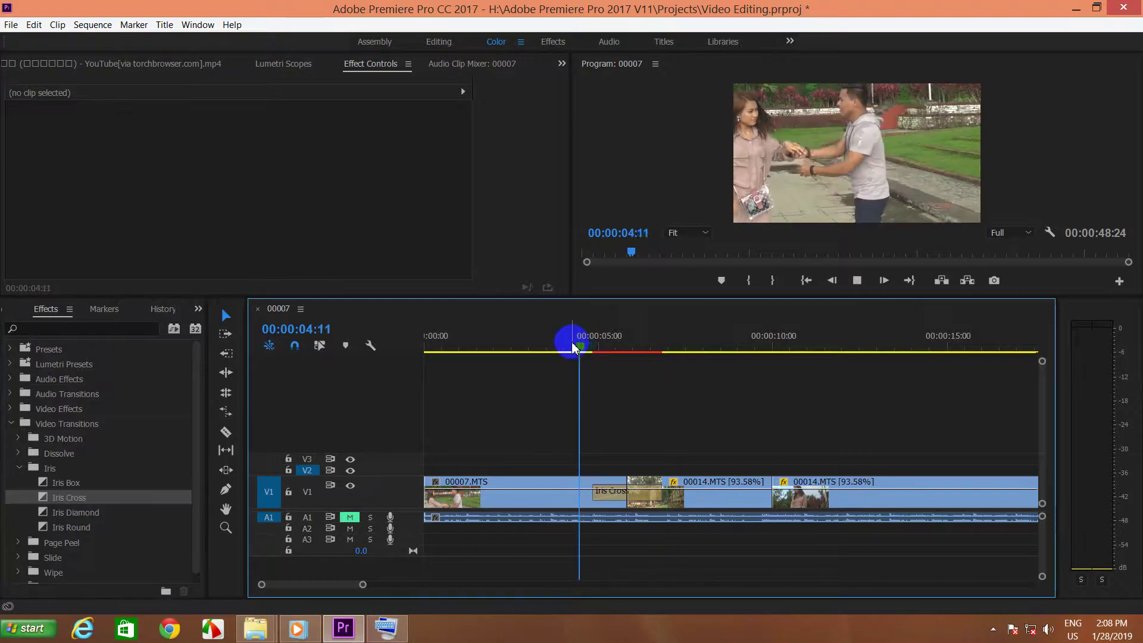
{"action": "key", "text": "space"}
Try placing Morph Cut from the Dissolve group over Iris Cross, and clear the transition at that cut
{"action": "left_click", "coordinate": [19, 469]}
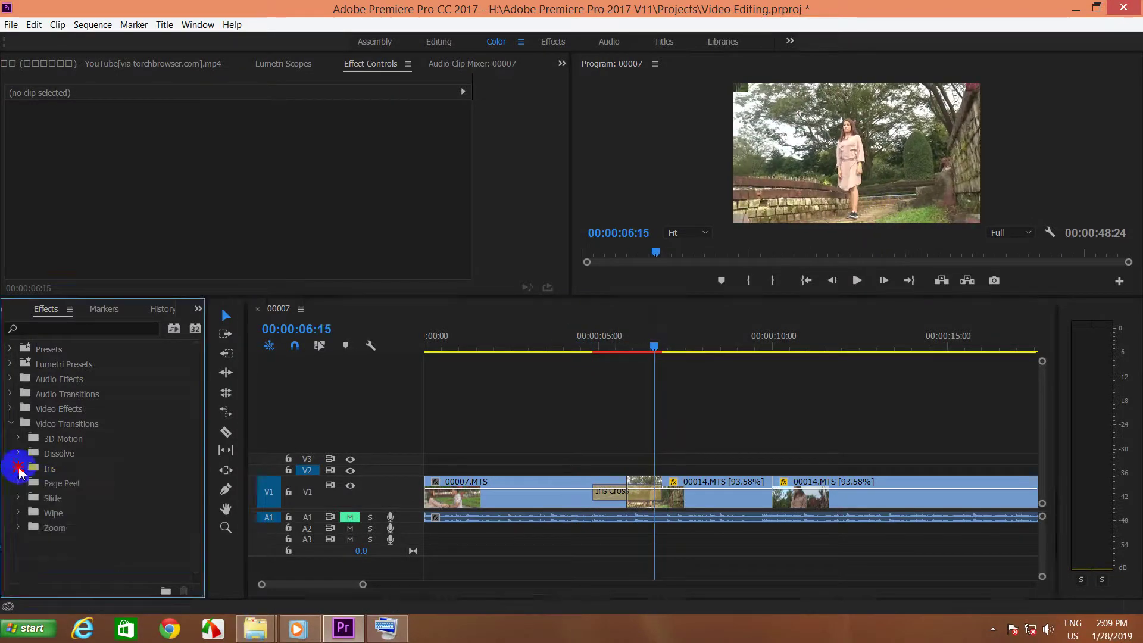
{"action": "left_click", "coordinate": [18, 453]}
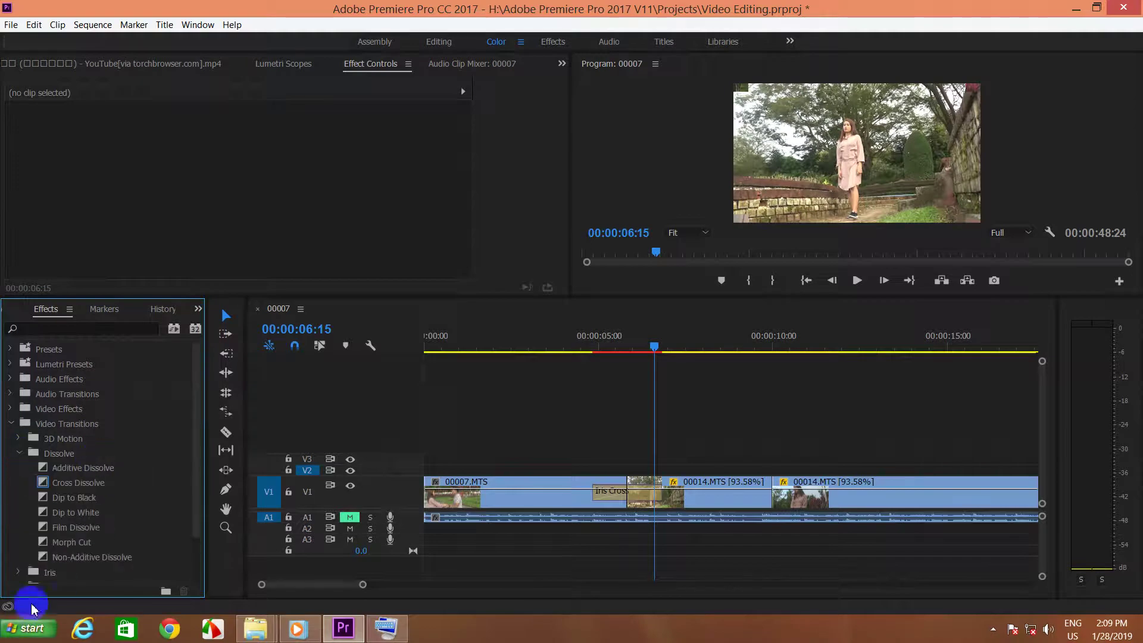
{"action": "left_click_drag", "start_coordinate": [70, 546], "coordinate": [626, 492]}
{"action": "left_click", "coordinate": [615, 494]}
{"action": "key", "text": "Delete"}
Try the Morph Cut transition at the cut between 00007.MTS and 00014.MTS, and delete it after playing it twice
{"action": "left_click_drag", "start_coordinate": [76, 546], "coordinate": [631, 485]}
{"action": "left_click", "coordinate": [570, 351]}
{"action": "key", "text": "space"}
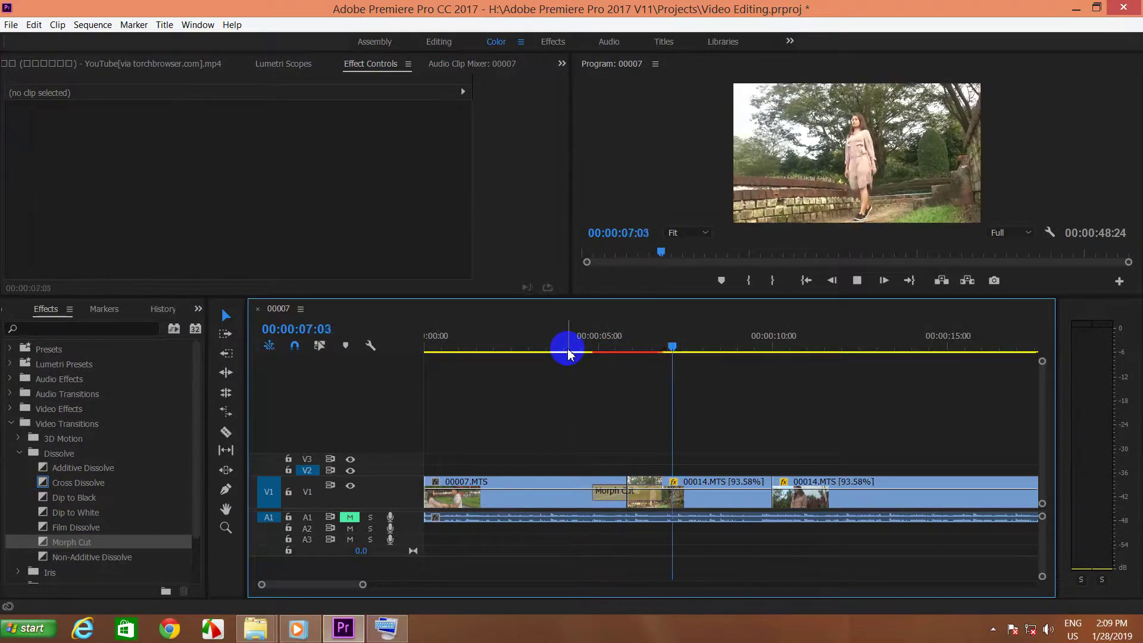
{"action": "key", "text": "space"}
{"action": "left_click_drag", "start_coordinate": [698, 346], "coordinate": [582, 349]}
{"action": "key", "text": "space"}
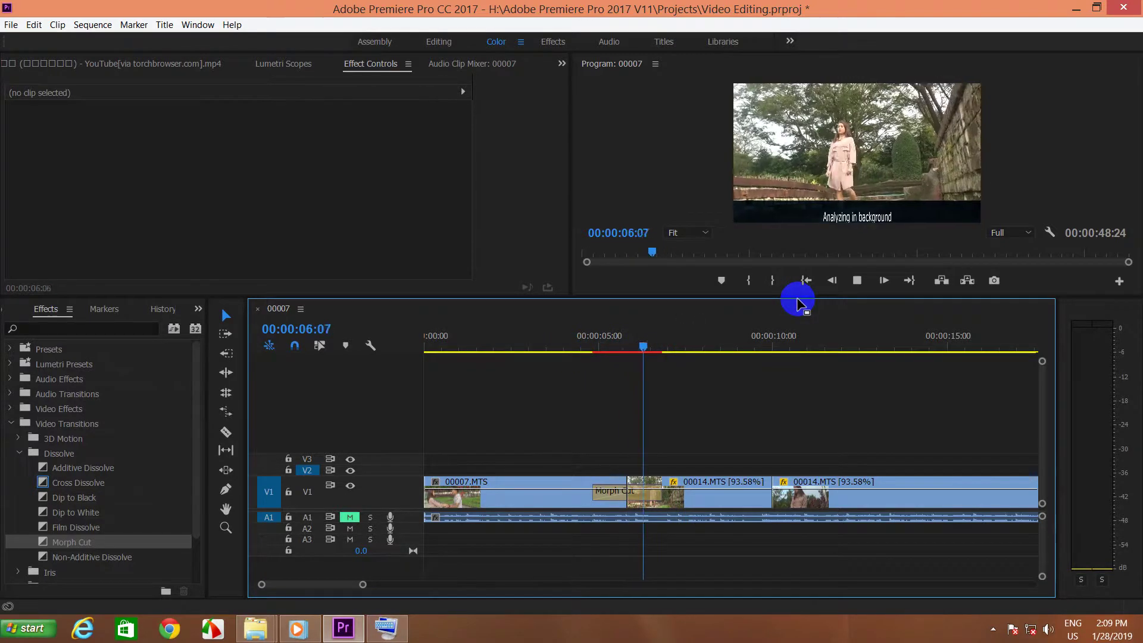
{"action": "key", "text": "space"}
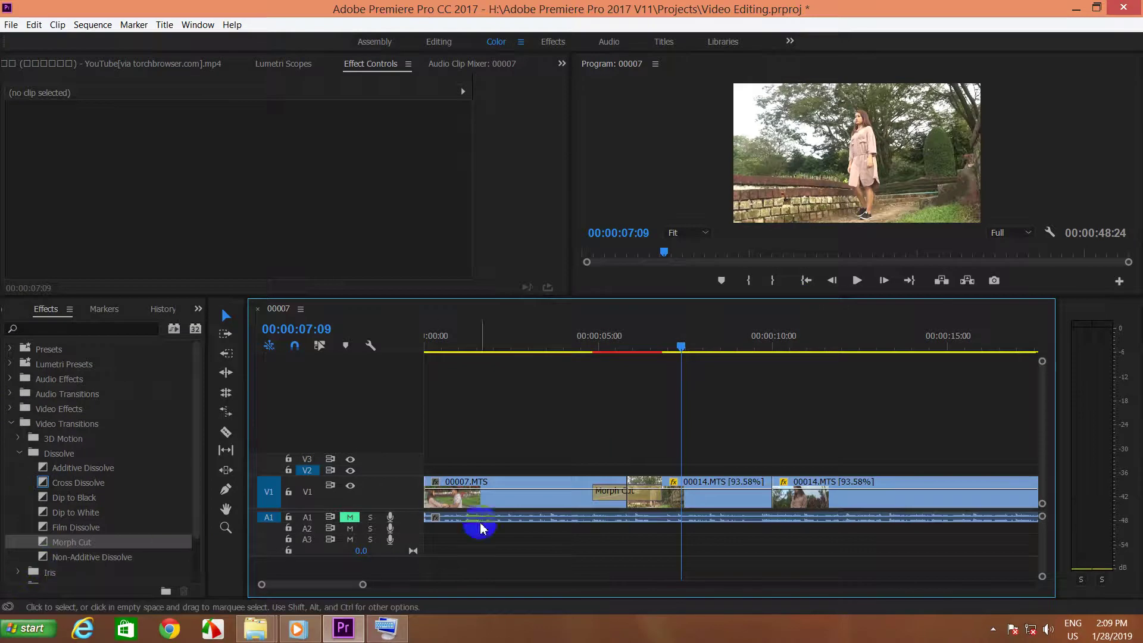
{"action": "left_click", "coordinate": [619, 493]}
{"action": "left_click", "coordinate": [619, 493]}
{"action": "key", "text": "Delete"}
Try the Film Dissolve transition at the cut between 00007.MTS and 00014.MTS, and delete it after playing it
{"action": "left_click", "coordinate": [60, 531]}
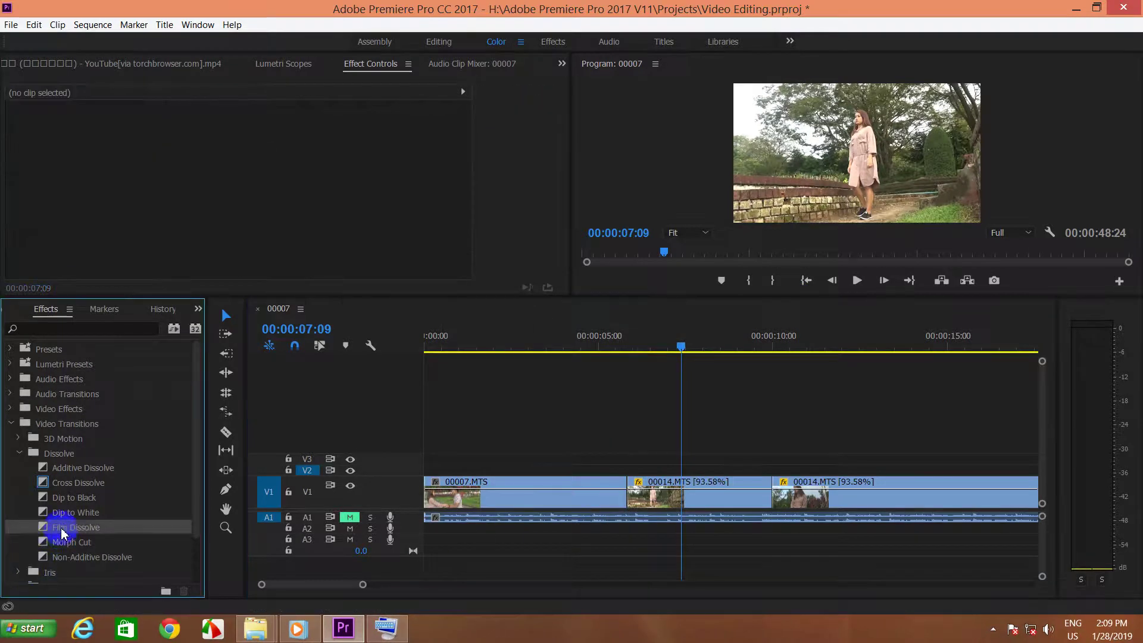
{"action": "left_click_drag", "start_coordinate": [63, 532], "coordinate": [624, 482]}
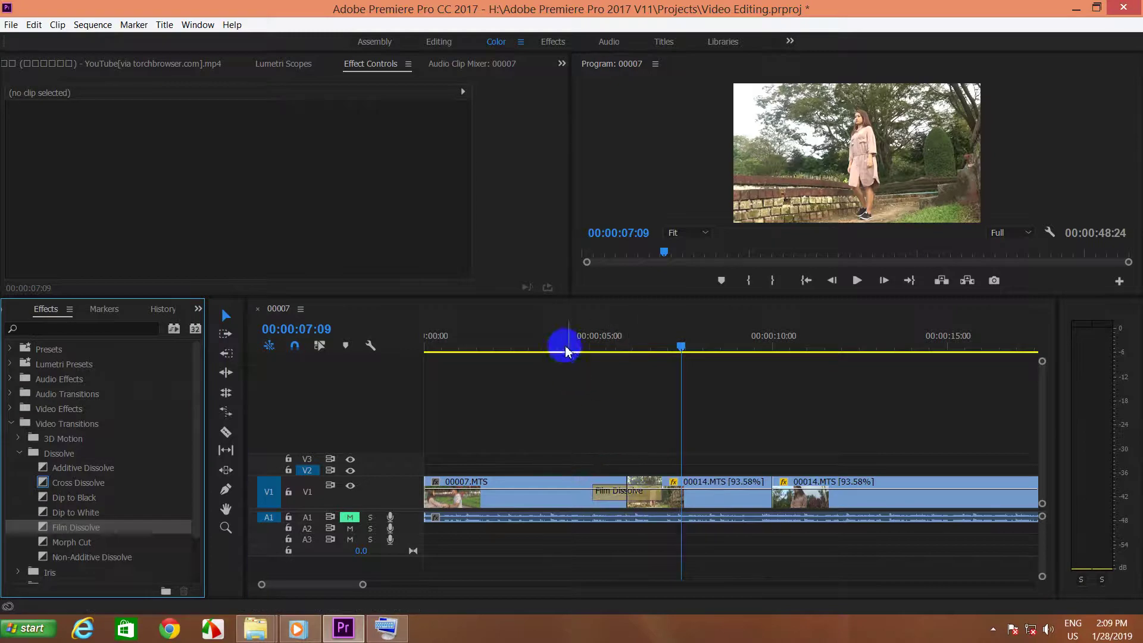
{"action": "left_click", "coordinate": [568, 347]}
{"action": "key", "text": "space"}
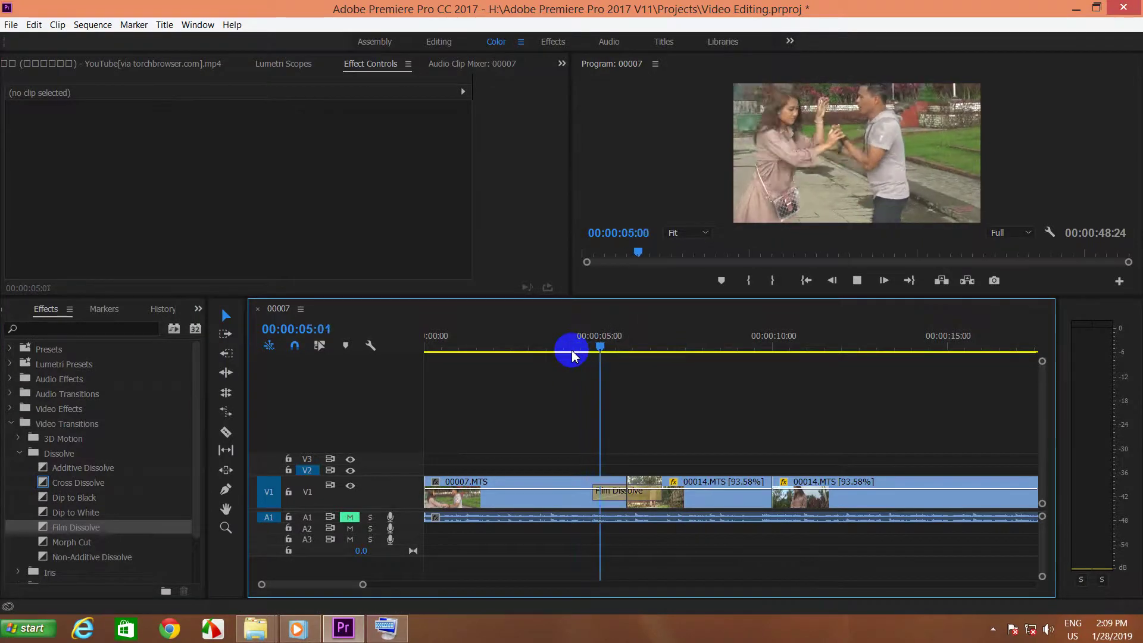
{"action": "key", "text": "space"}
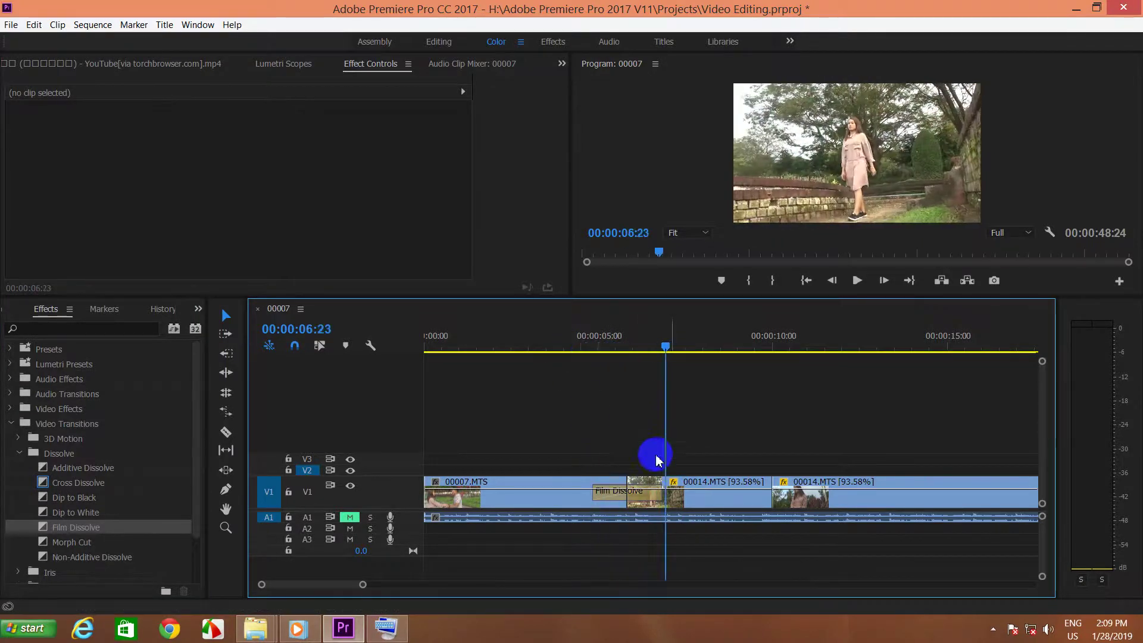
{"action": "left_click", "coordinate": [619, 493]}
{"action": "key", "text": "Delete"}
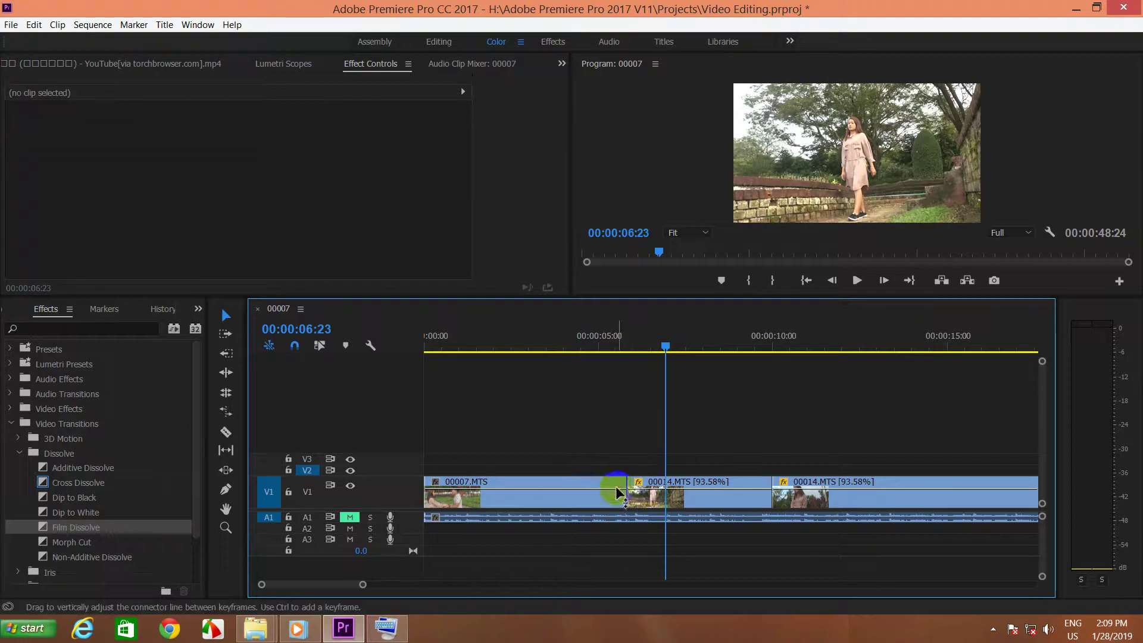
Apply the Dip to Black transition at the cut between 00007.MTS and the first 00014.MTS clip, and play the sequence across it
{"action": "left_click", "coordinate": [69, 498]}
{"action": "left_click_drag", "start_coordinate": [75, 498], "coordinate": [625, 481]}
{"action": "left_click", "coordinate": [574, 351]}
{"action": "key", "text": "space"}
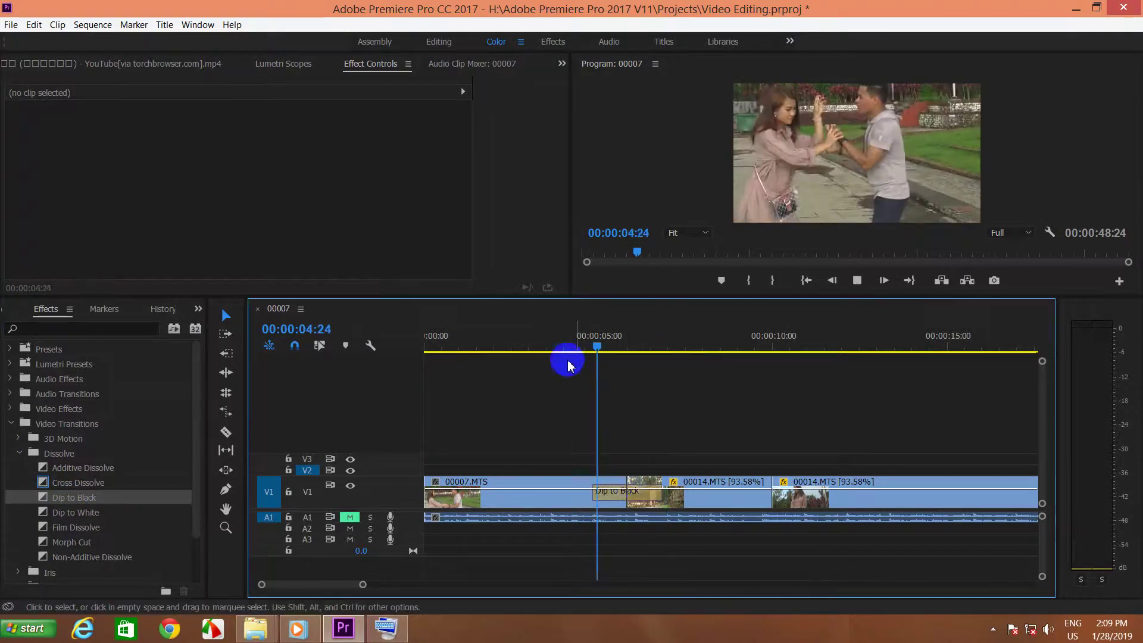
{"action": "key", "text": "space"}
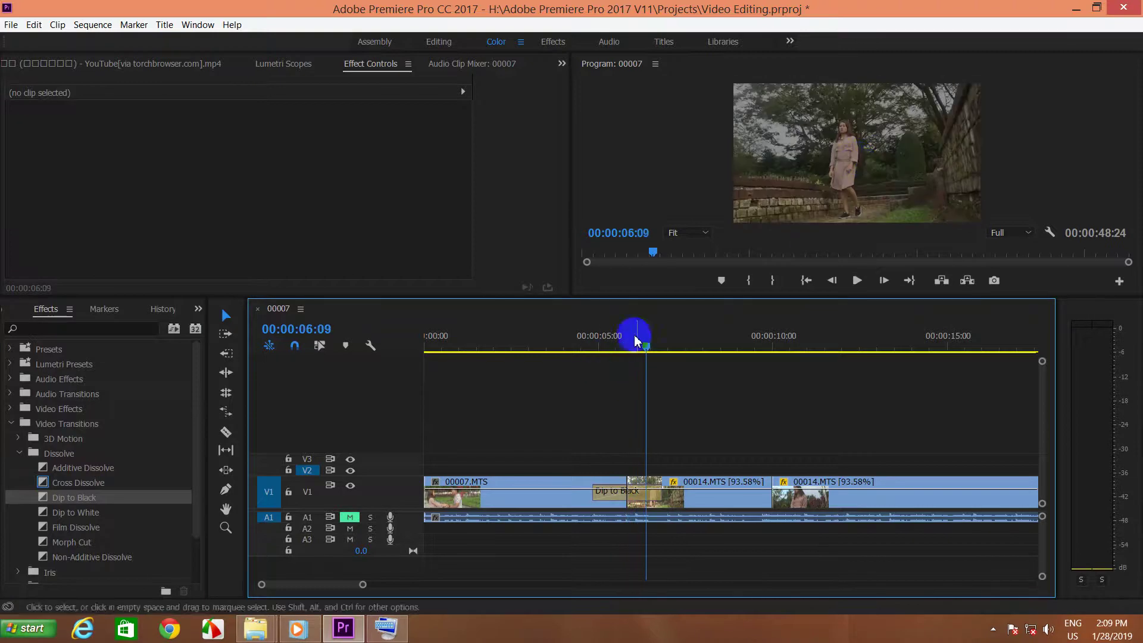
{"action": "left_click_drag", "start_coordinate": [653, 340], "coordinate": [556, 352]}
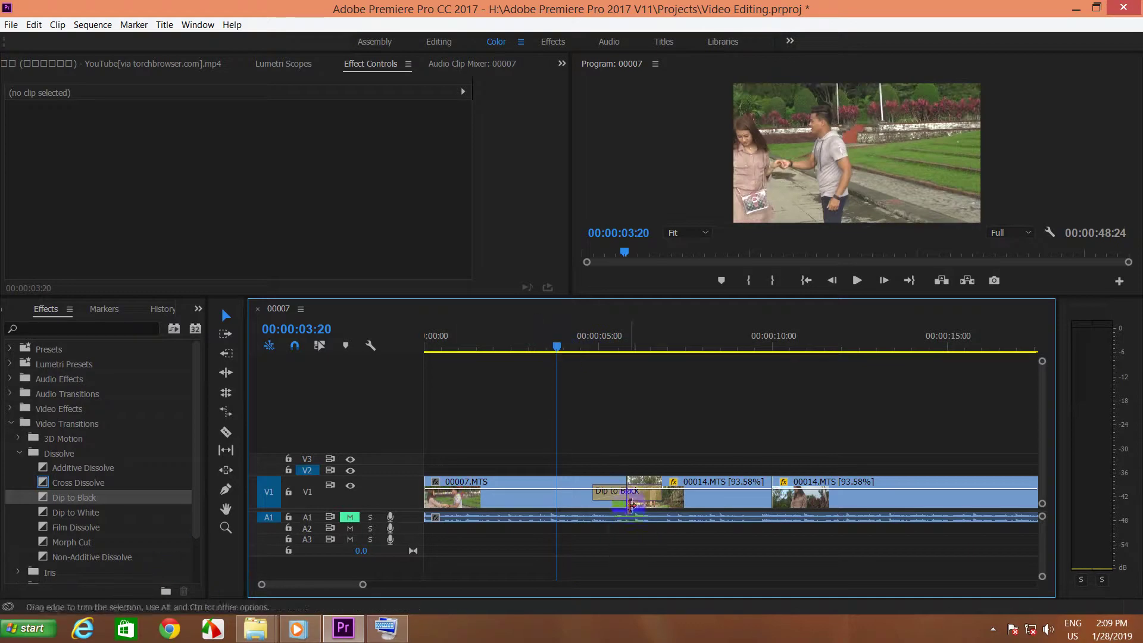
Select the Dip to Black transition and review its alignment options without choosing a different one
{"action": "left_click", "coordinate": [621, 494]}
{"action": "left_click", "coordinate": [52, 193]}
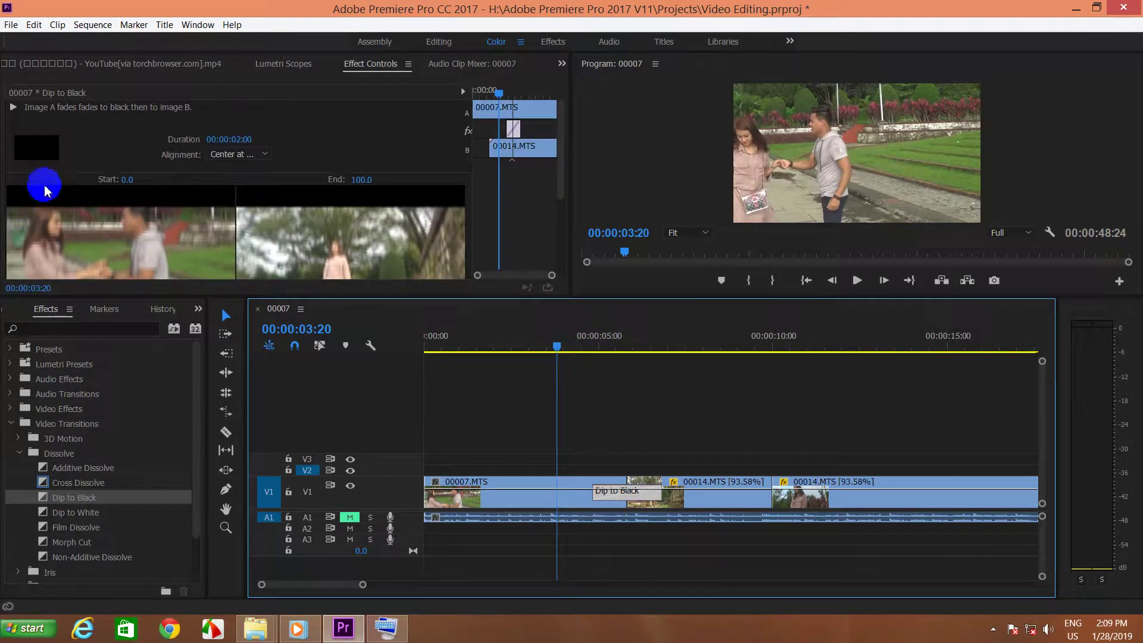
{"action": "left_click", "coordinate": [621, 491]}
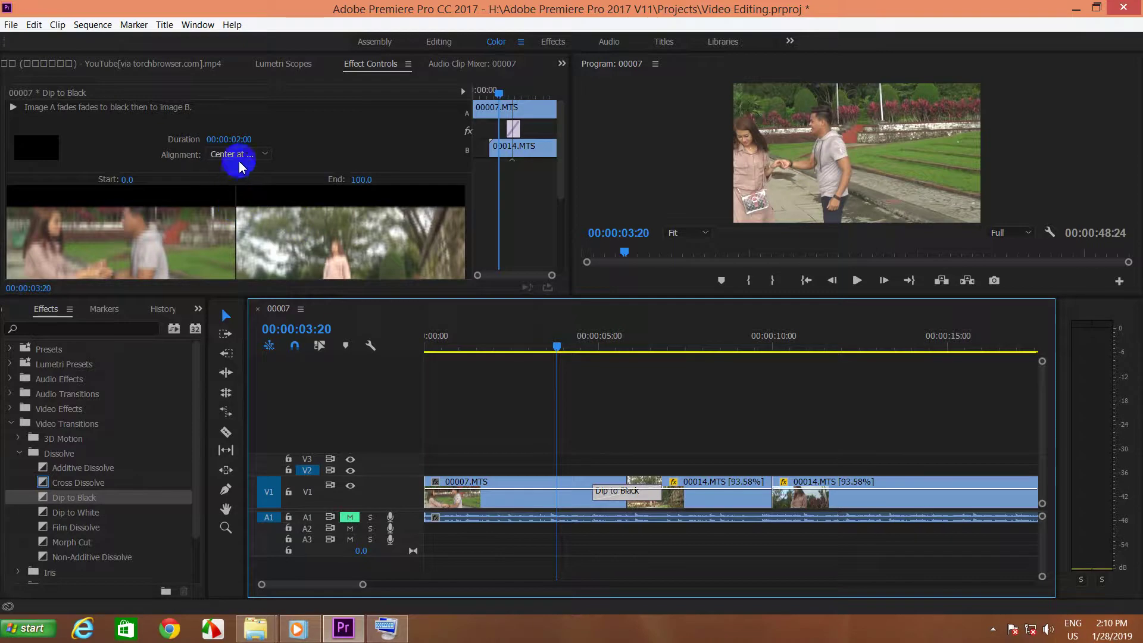
{"action": "left_click", "coordinate": [266, 156]}
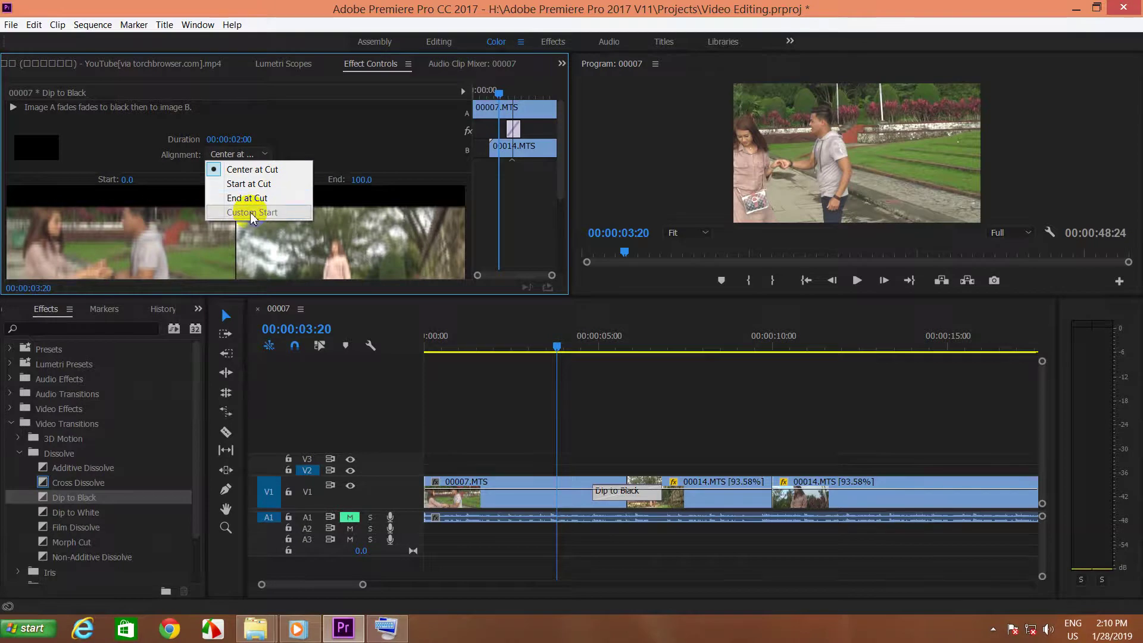
{"action": "left_click", "coordinate": [301, 123]}
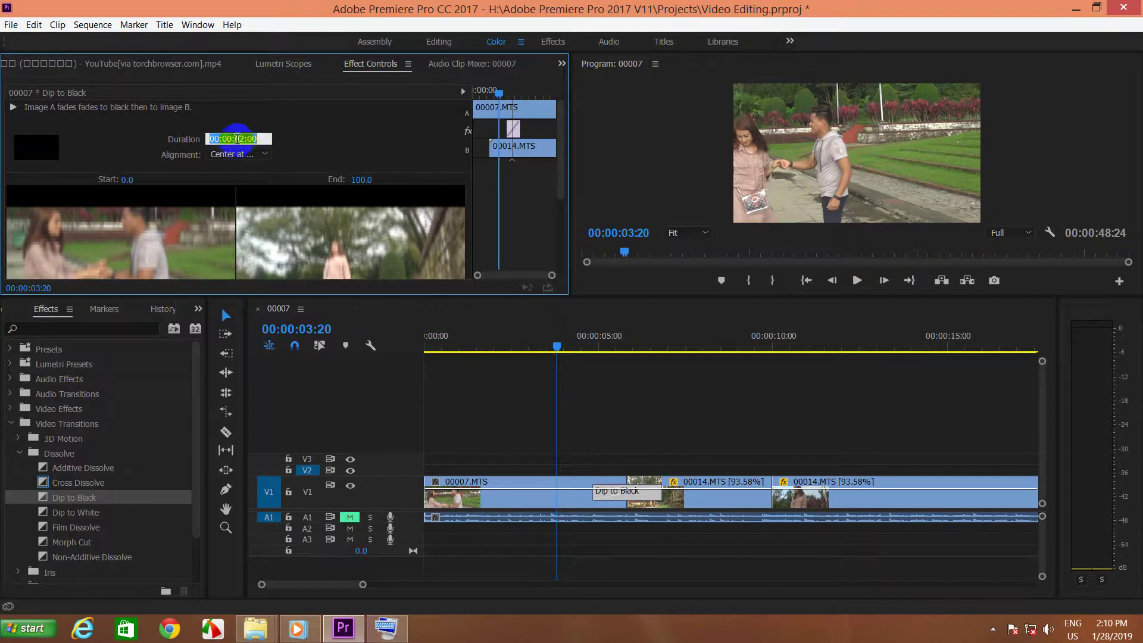
Set the Dip to Black transition's duration to 00:00:03:00, and collapse the Dissolve and Video Transitions folders
{"action": "left_click", "coordinate": [244, 138]}
{"action": "left_click", "coordinate": [459, 254]}
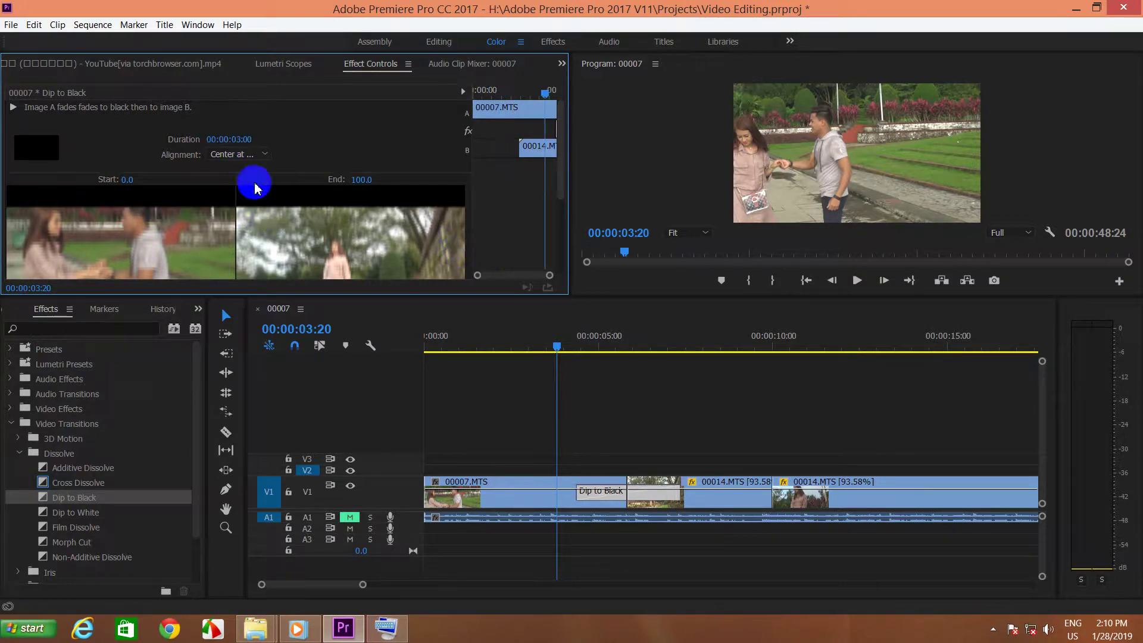
{"action": "left_click", "coordinate": [610, 503]}
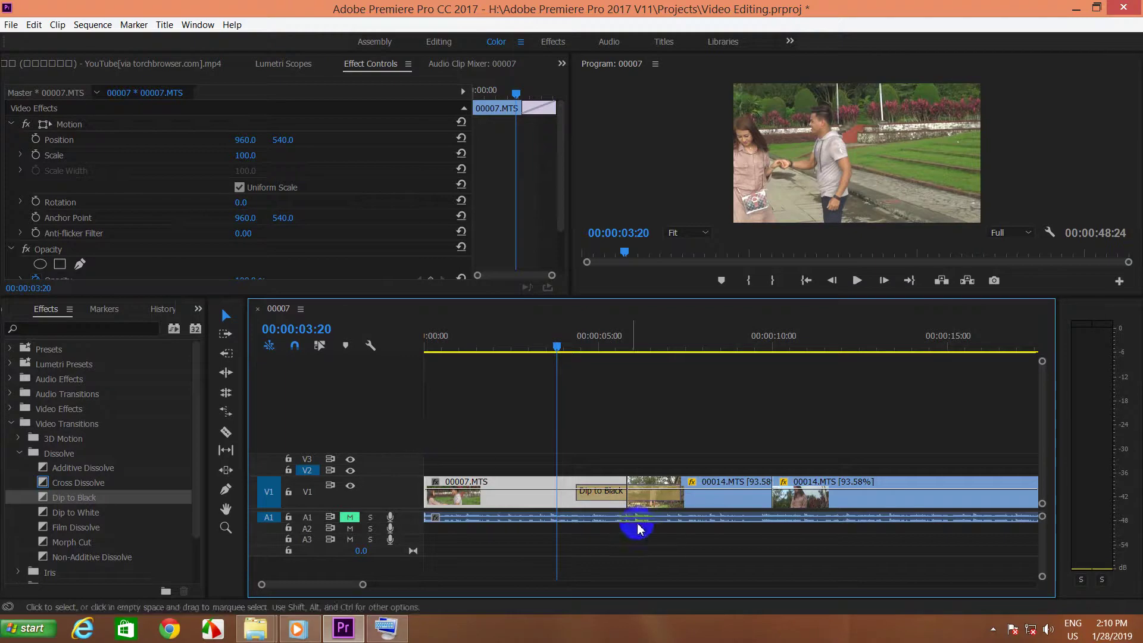
{"action": "left_click", "coordinate": [605, 499]}
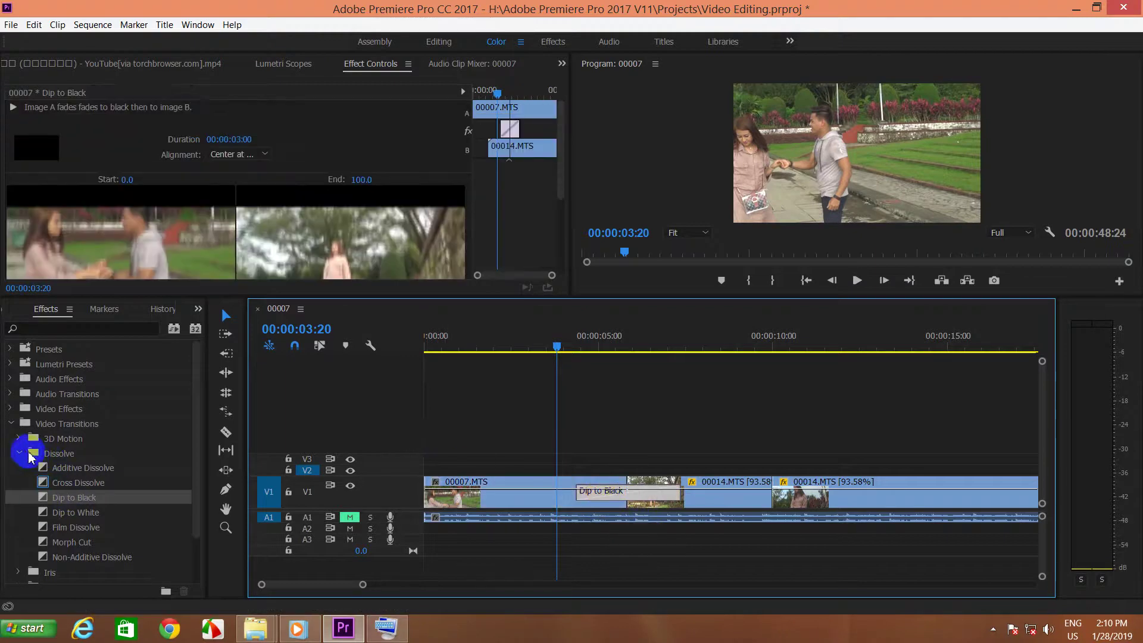
{"action": "left_click", "coordinate": [18, 454]}
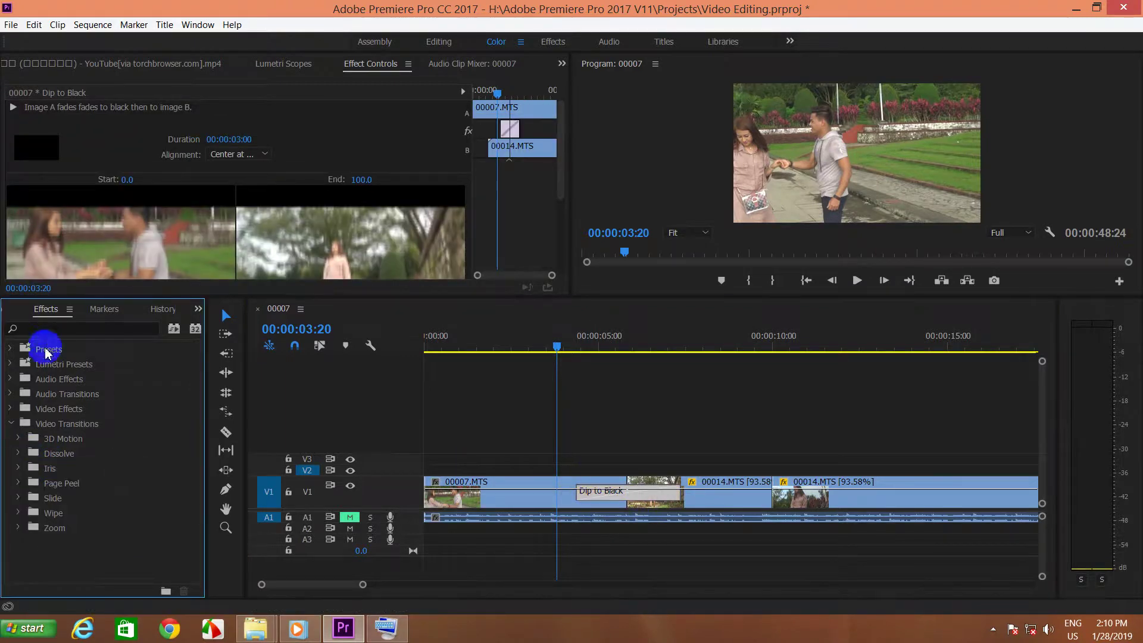
{"action": "left_click", "coordinate": [11, 425]}
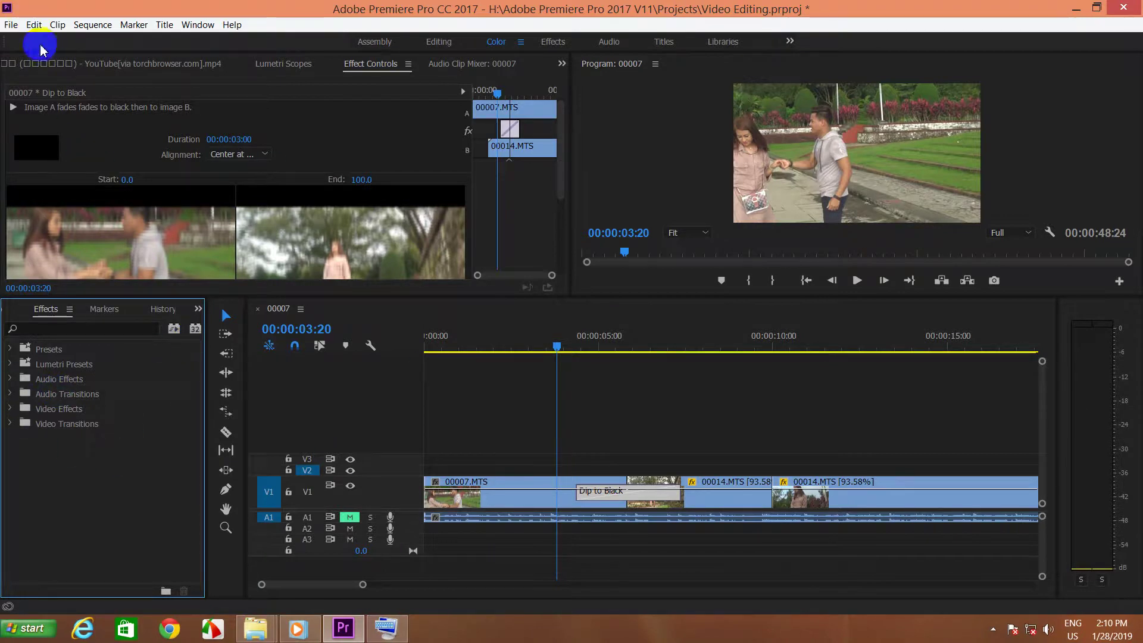
Set the default video transition duration to 75 frames in the General preferences
{"action": "left_click", "coordinate": [34, 25]}
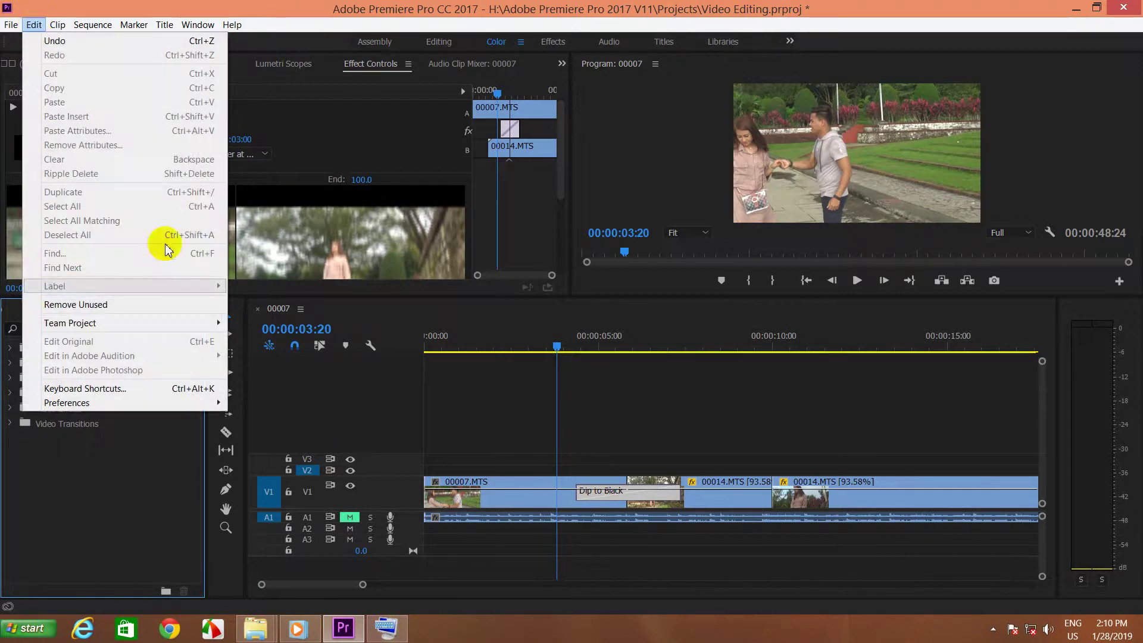
{"action": "mouse_move", "coordinate": [216, 406]}
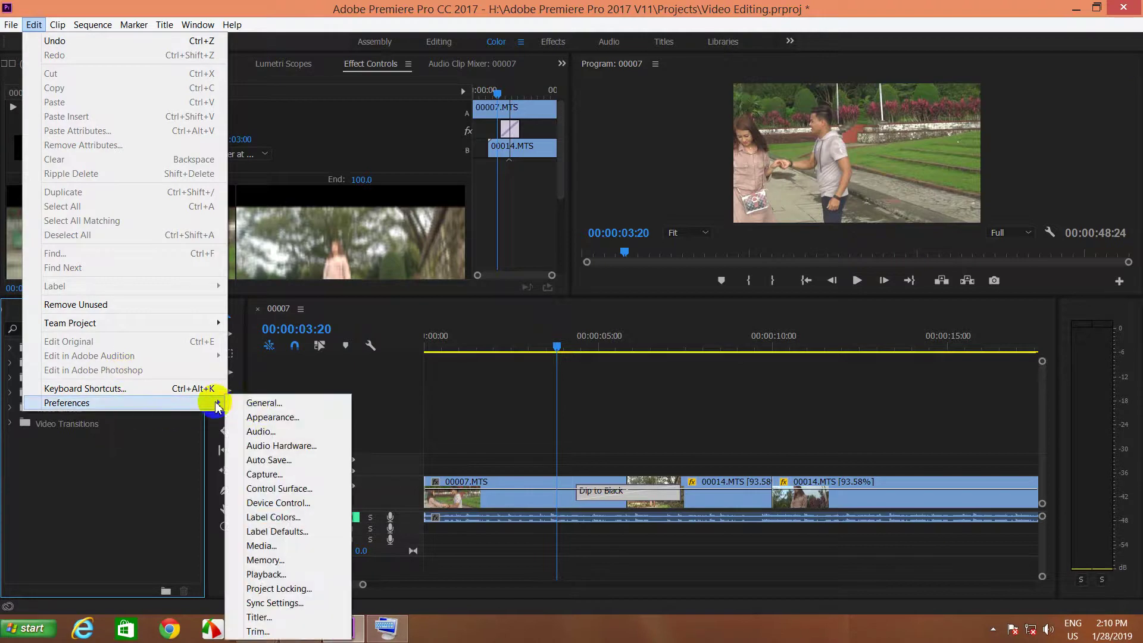
{"action": "left_click", "coordinate": [260, 403]}
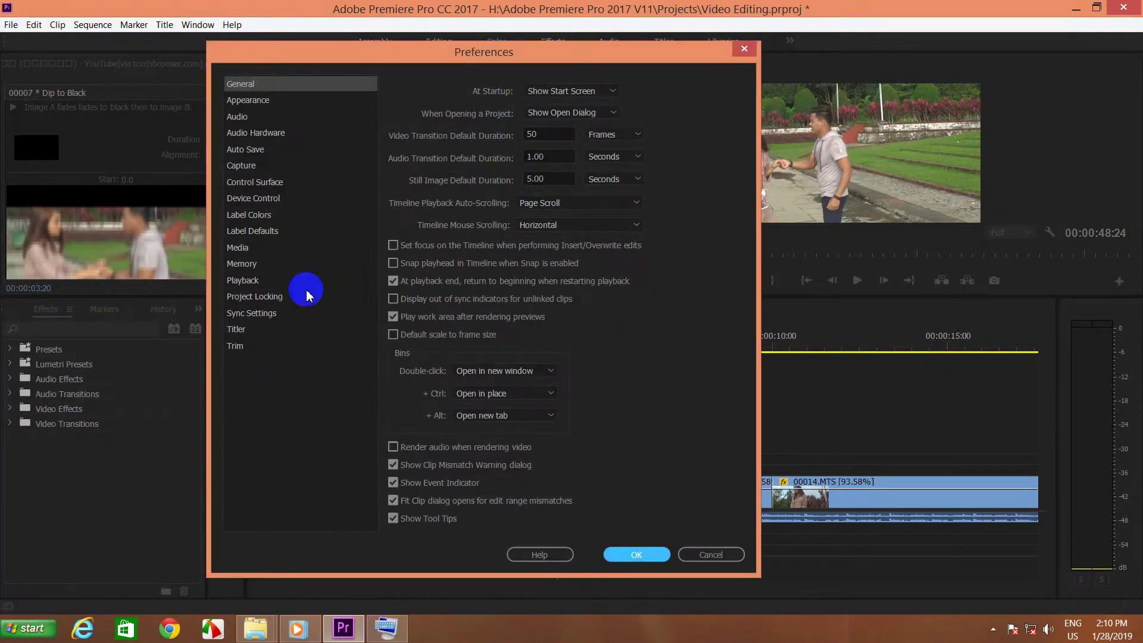
{"action": "left_click", "coordinate": [547, 134]}
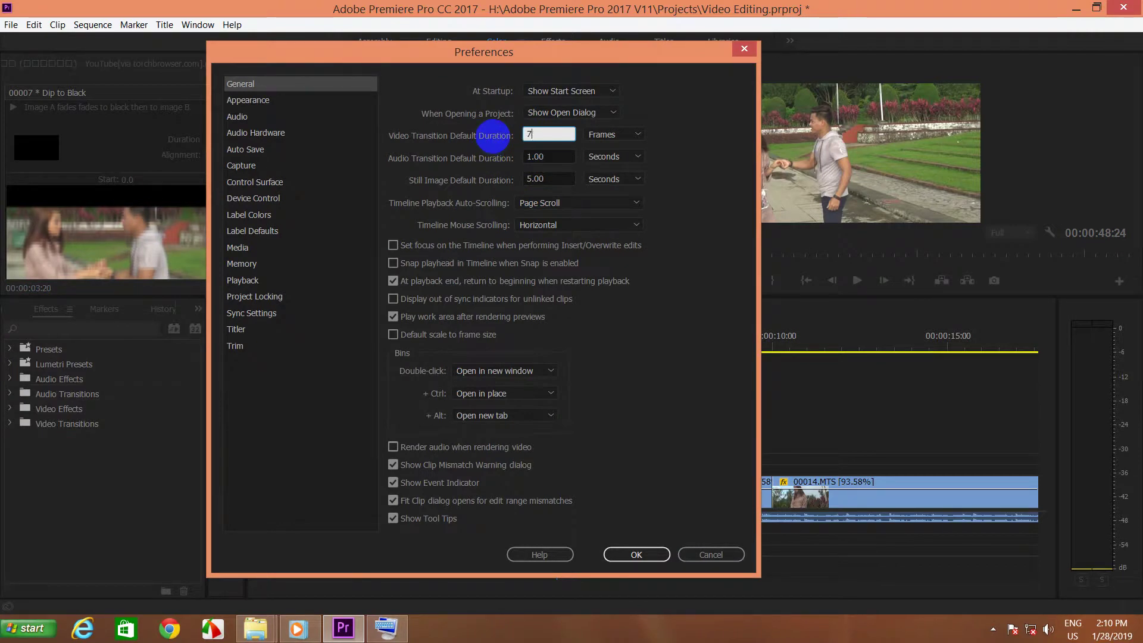
{"action": "double_click", "coordinate": [538, 134]}
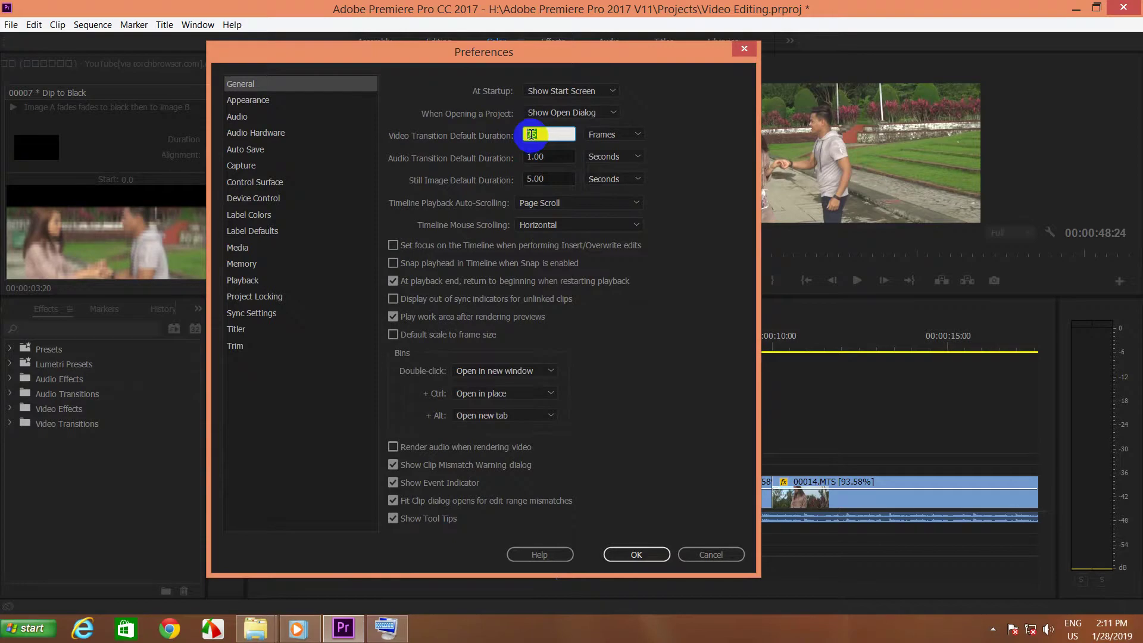
{"action": "left_click", "coordinate": [634, 553]}
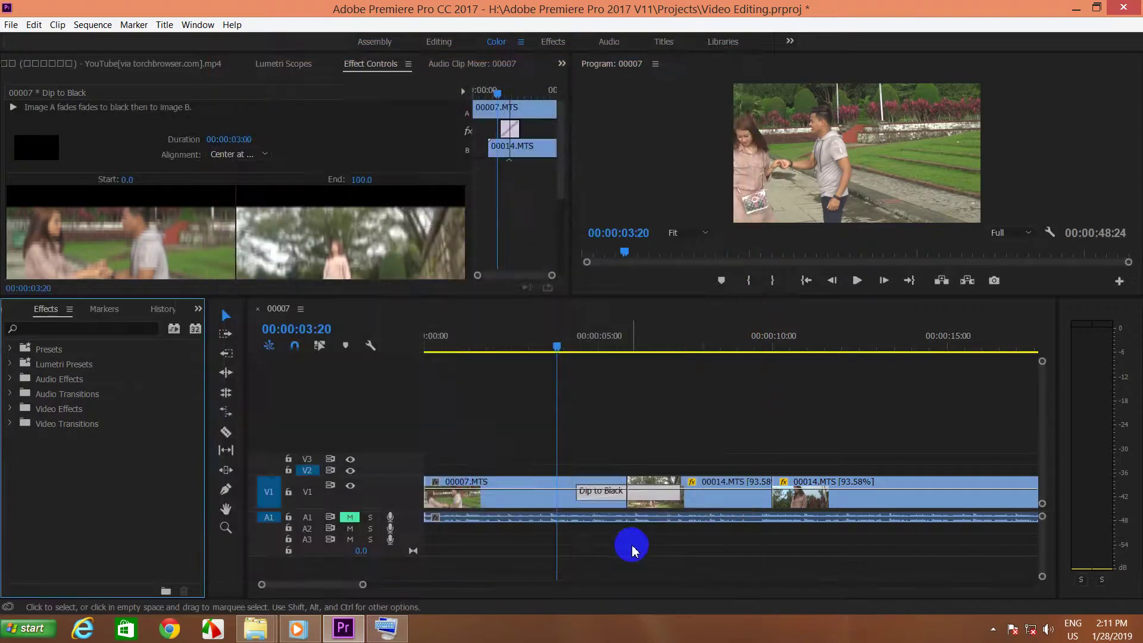
Delete the Dip to Black transition at the cut between 00007.MTS and the first 00014.MTS clip
{"action": "left_click", "coordinate": [599, 490]}
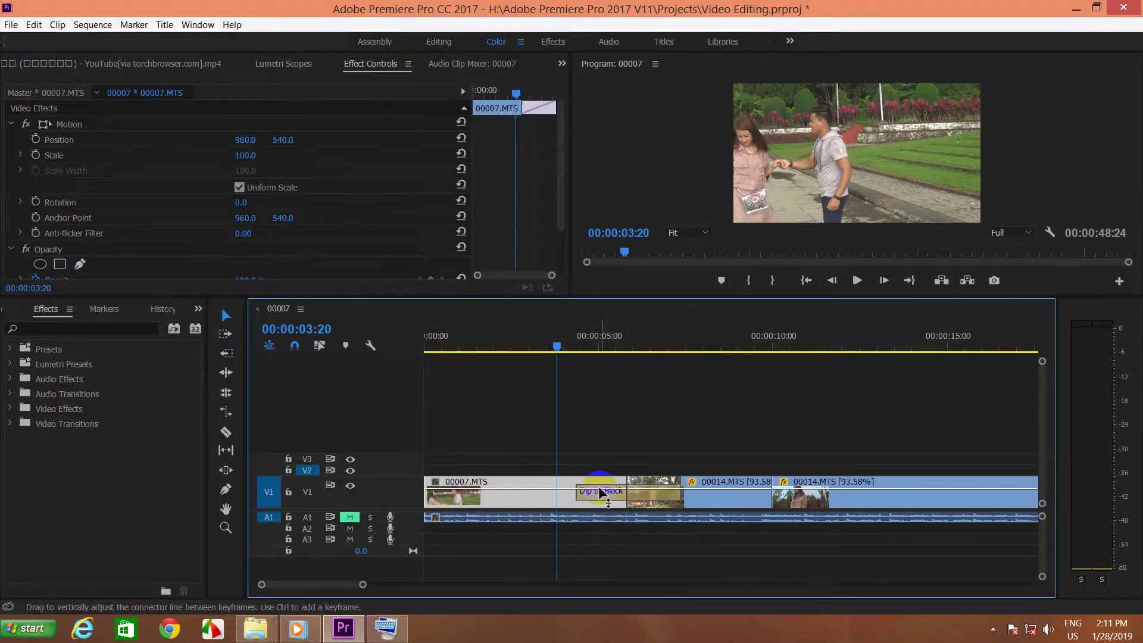
{"action": "key", "text": "Delete"}
{"action": "key", "text": "ctrl+z"}
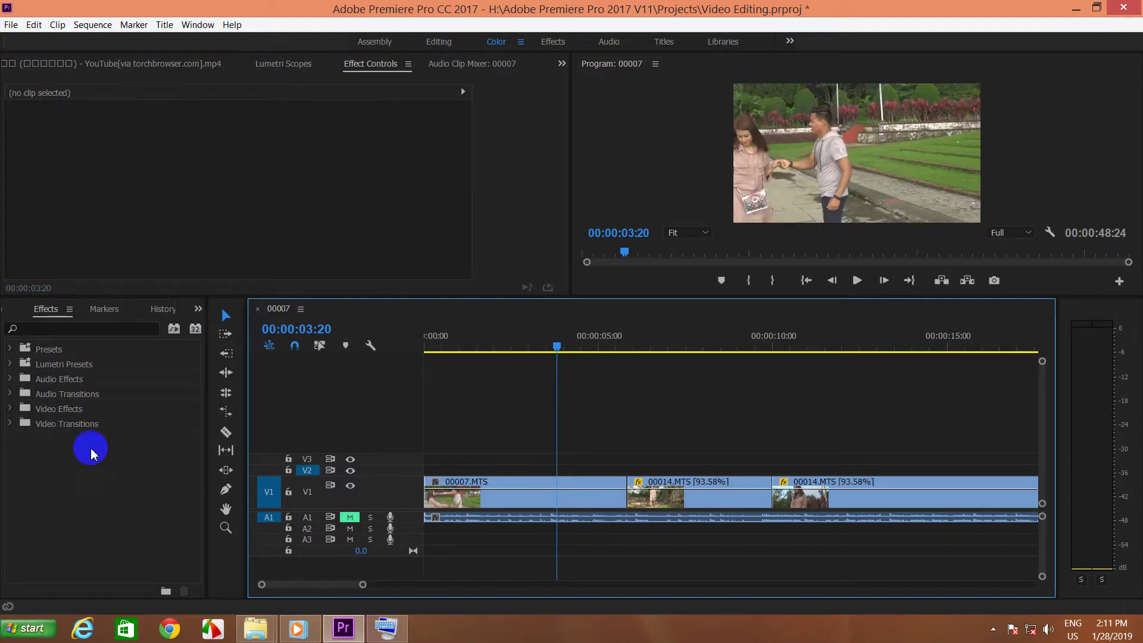
Apply the Flip Over transition from 3D Motion between 00007.MTS and the first 00014.MTS clip, and select it to check its duration
{"action": "left_click", "coordinate": [11, 424]}
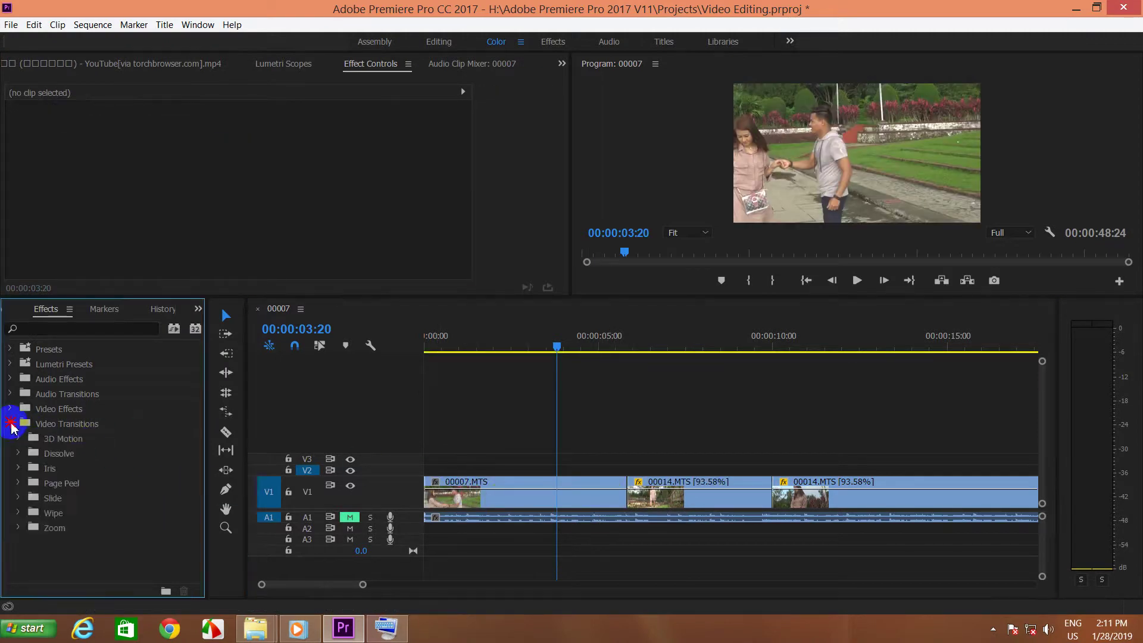
{"action": "left_click", "coordinate": [17, 438]}
{"action": "left_click", "coordinate": [62, 458]}
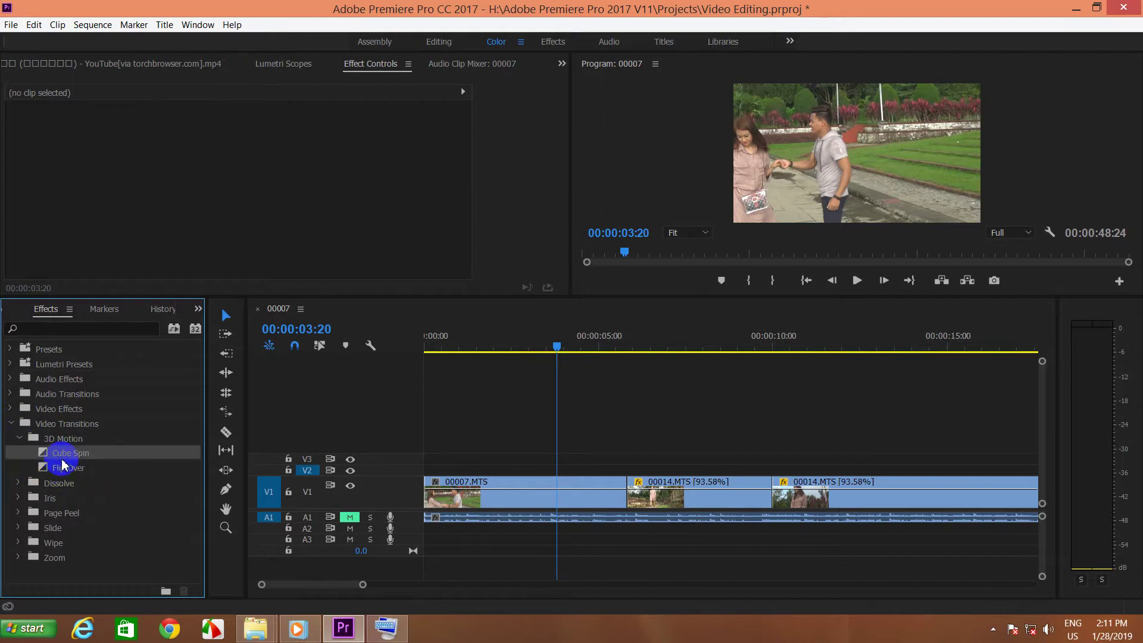
{"action": "left_click", "coordinate": [70, 470]}
{"action": "left_click_drag", "start_coordinate": [70, 469], "coordinate": [629, 489]}
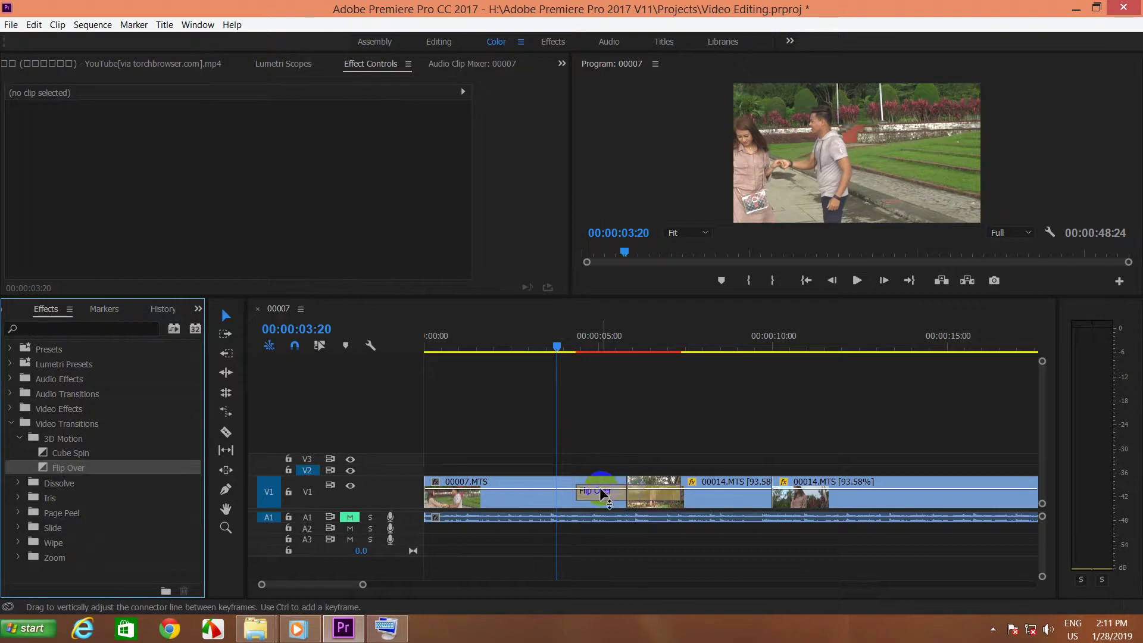
{"action": "left_click", "coordinate": [601, 495]}
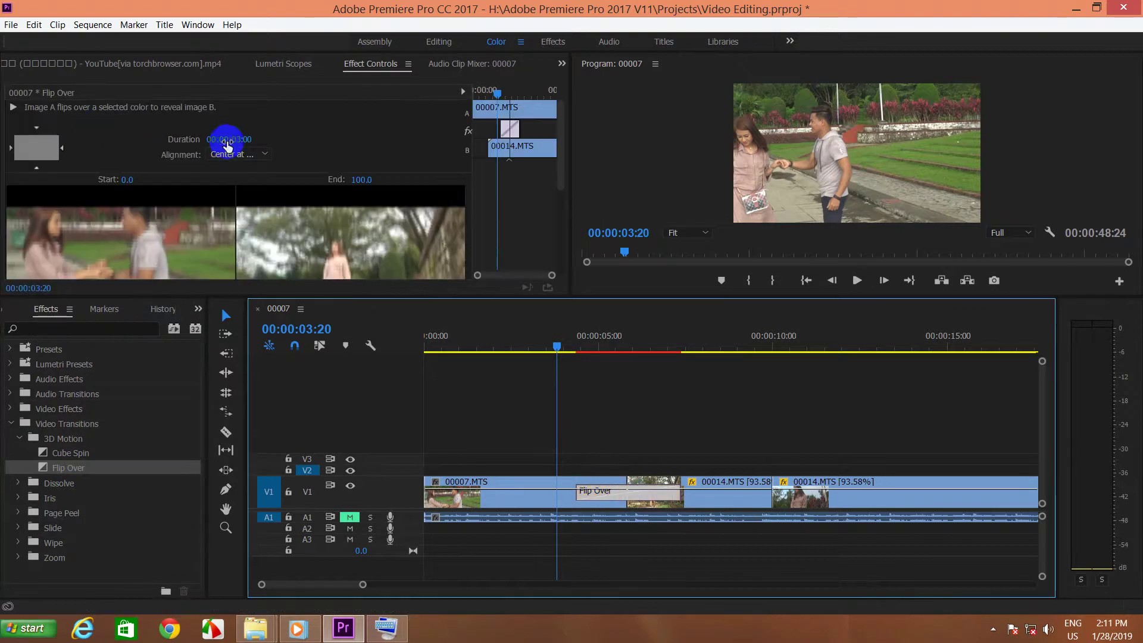
Move the playhead to 00:00:08:08 and delete the Flip Over transition from the cut
{"action": "left_click_drag", "start_coordinate": [559, 347], "coordinate": [717, 370]}
{"action": "left_click", "coordinate": [638, 493]}
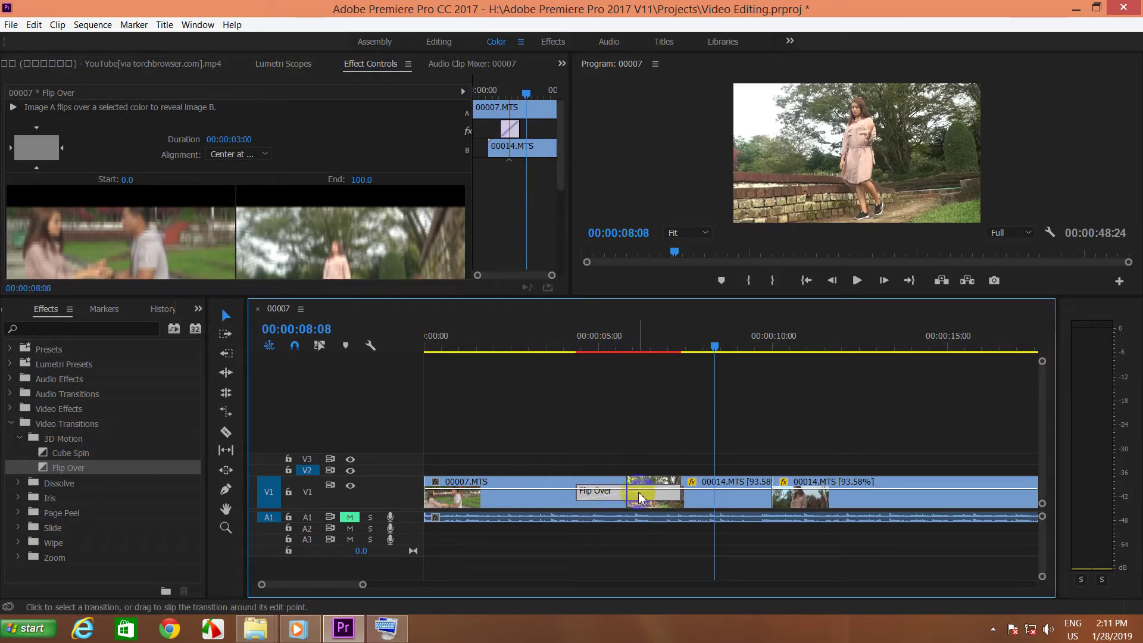
{"action": "left_click", "coordinate": [576, 485]}
{"action": "left_click", "coordinate": [597, 493]}
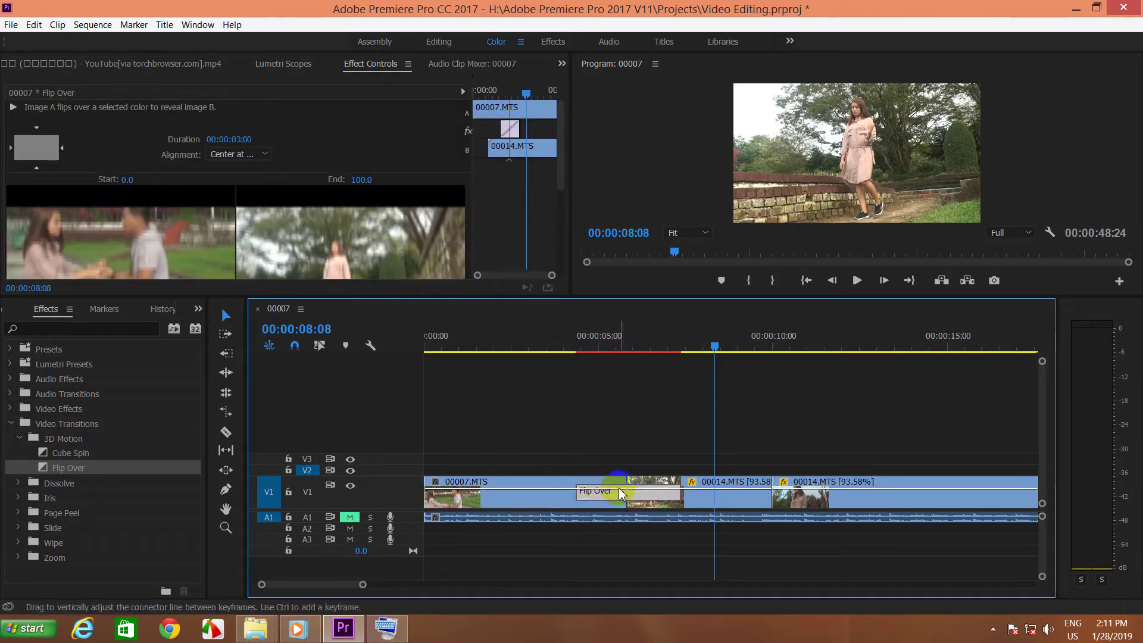
{"action": "key", "text": "Delete"}
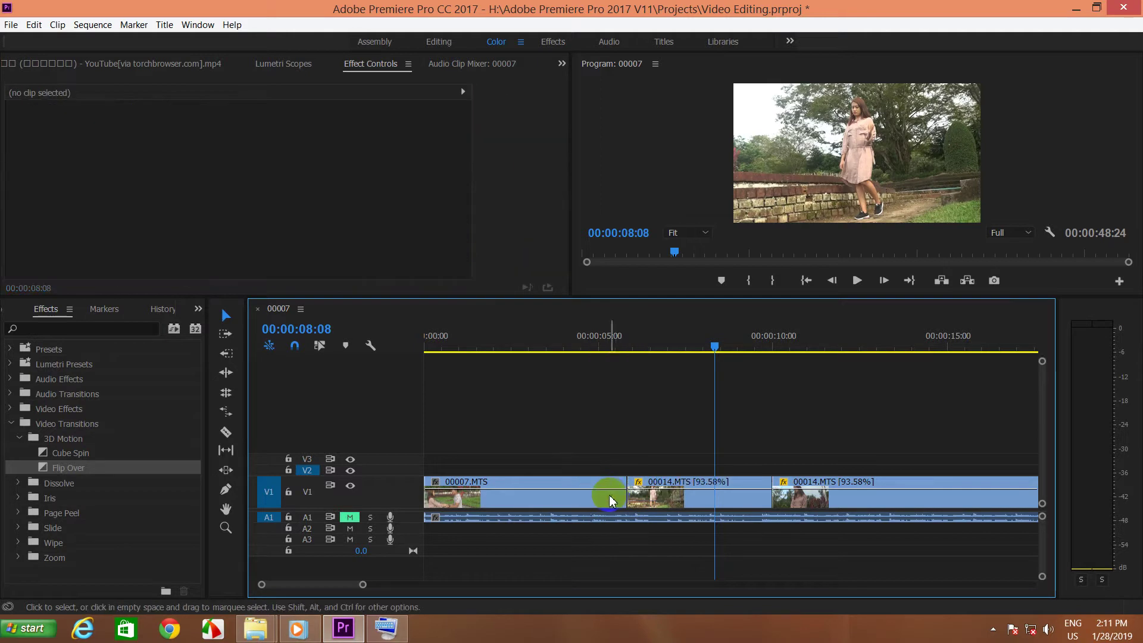
Apply the Additive Dissolve transition at the cut between 00007.MTS and the first 00014.MTS clip, and show its settings
{"action": "left_click", "coordinate": [19, 483]}
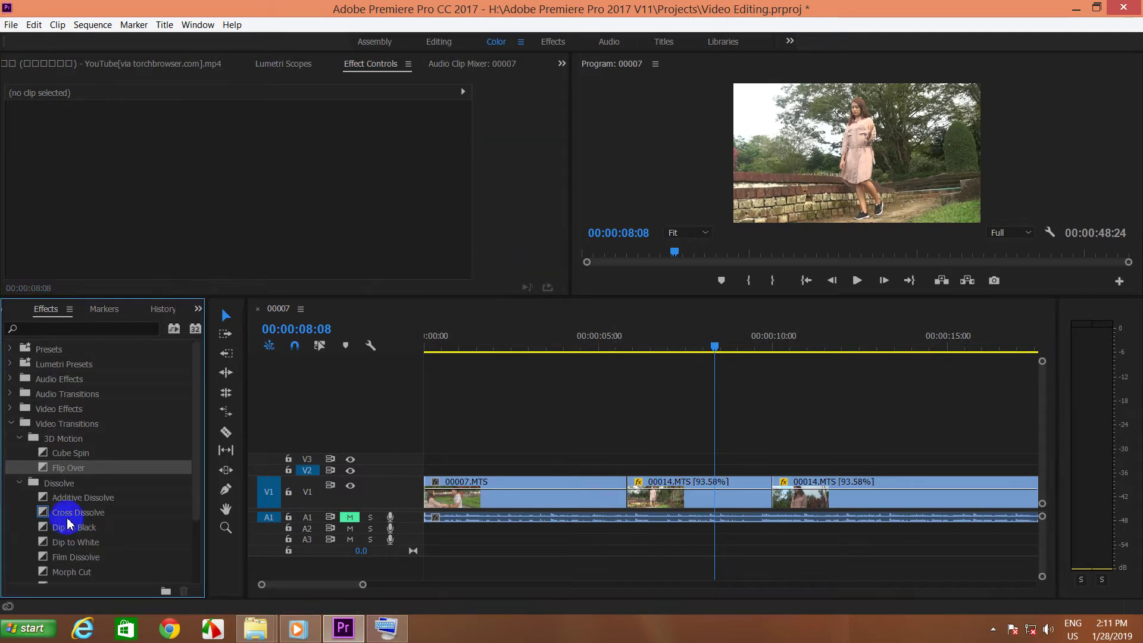
{"action": "left_click", "coordinate": [70, 514]}
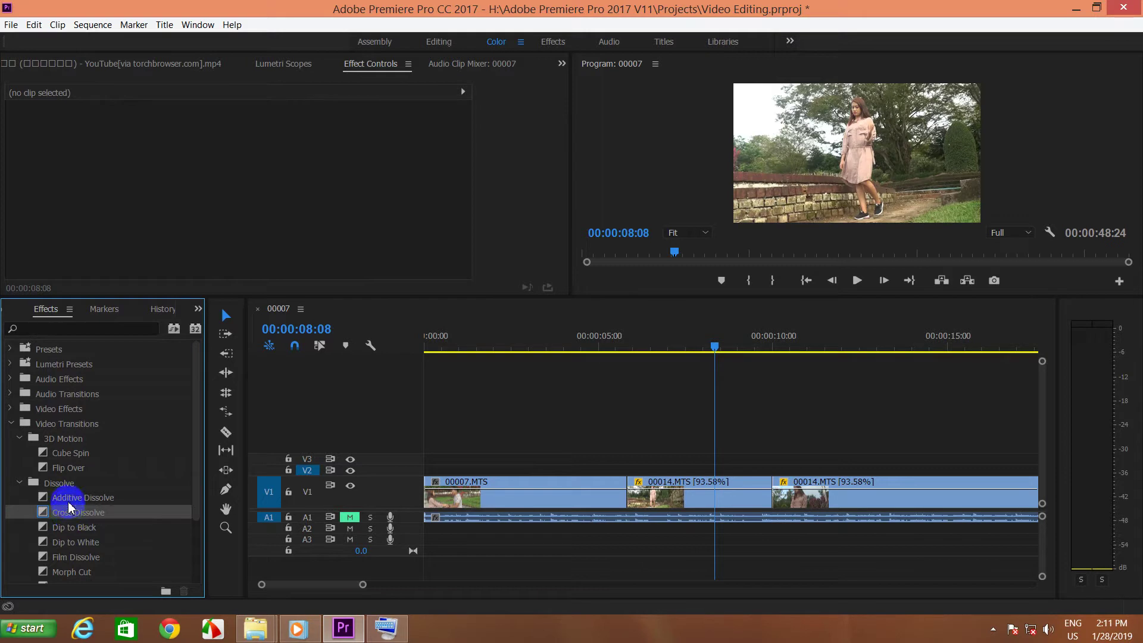
{"action": "left_click", "coordinate": [68, 502]}
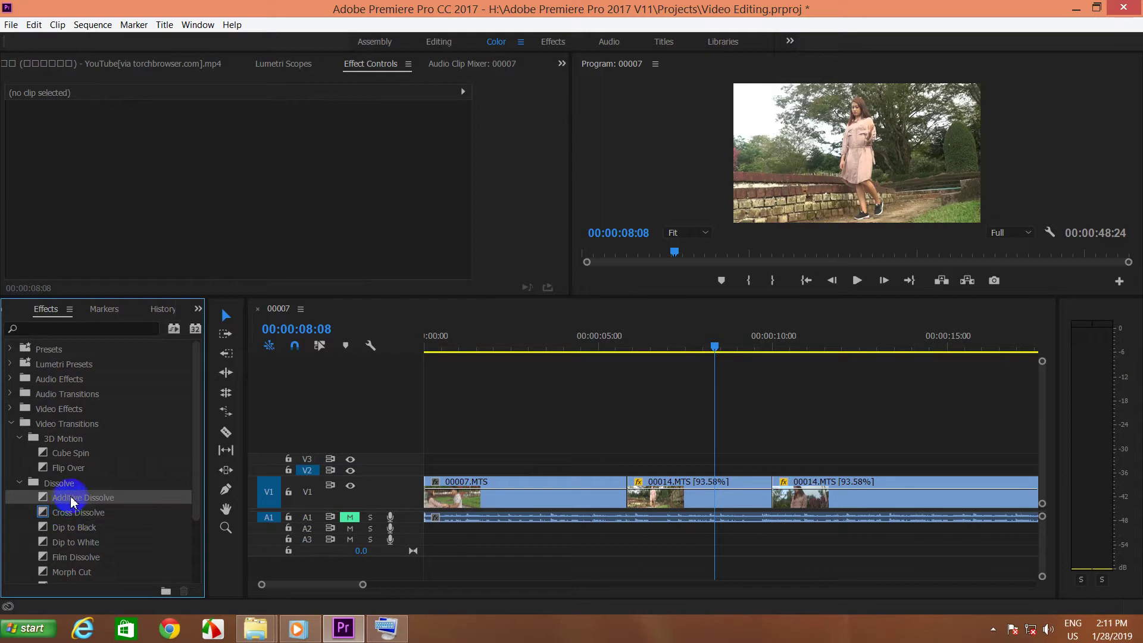
{"action": "left_click_drag", "start_coordinate": [70, 502], "coordinate": [625, 481]}
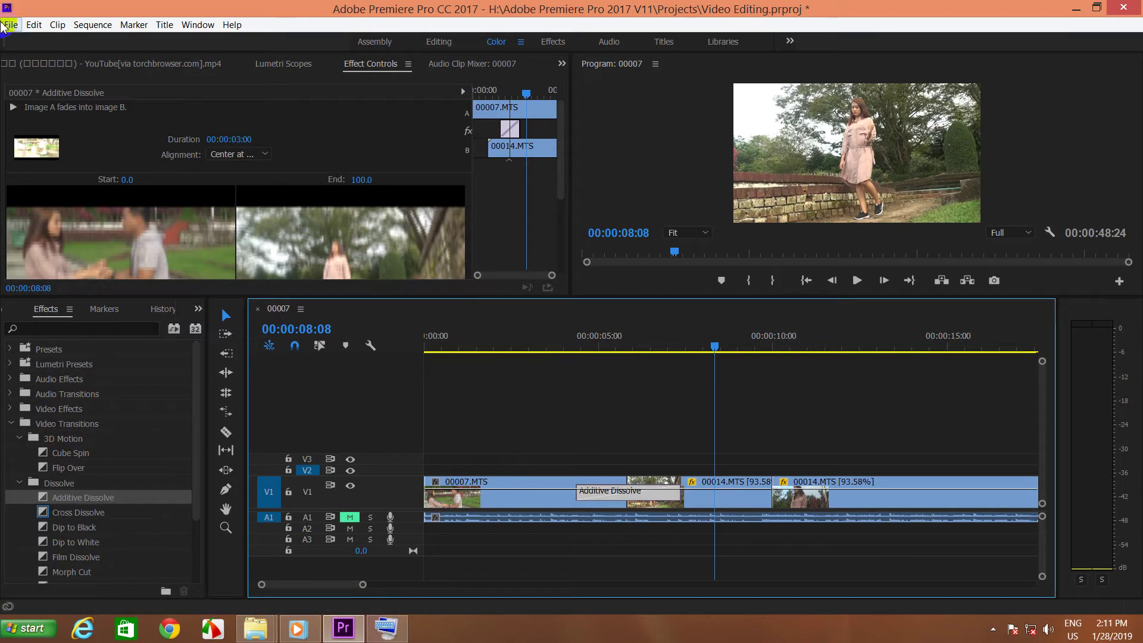
Review the default video transition duration in the General preferences, moving the dialog aside, and close it
{"action": "left_click", "coordinate": [34, 25]}
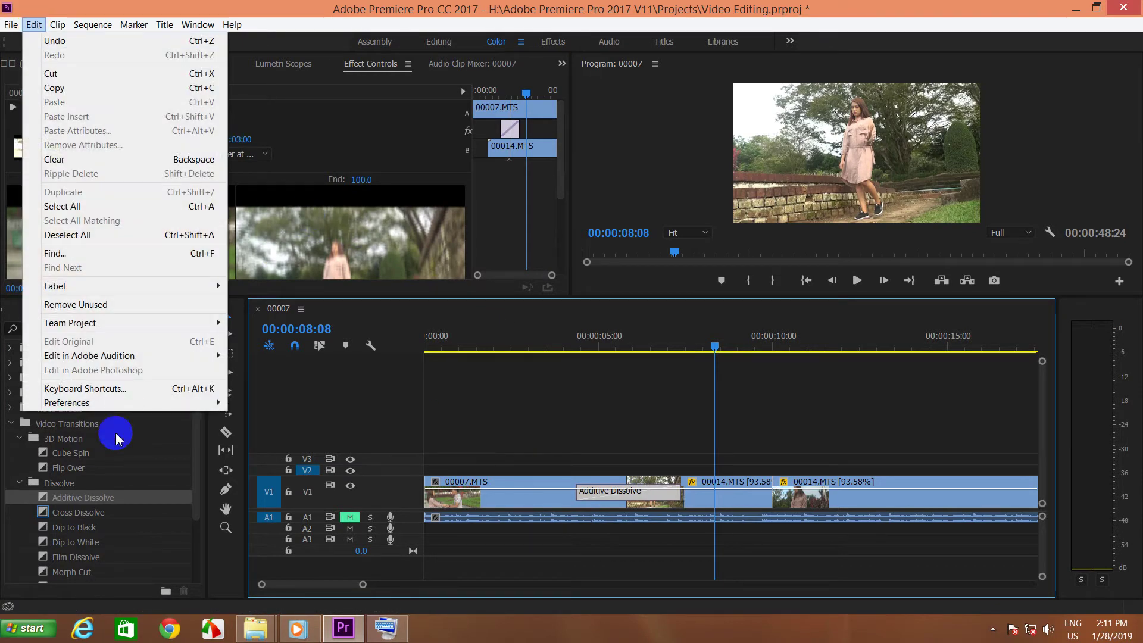
{"action": "left_click", "coordinate": [255, 404]}
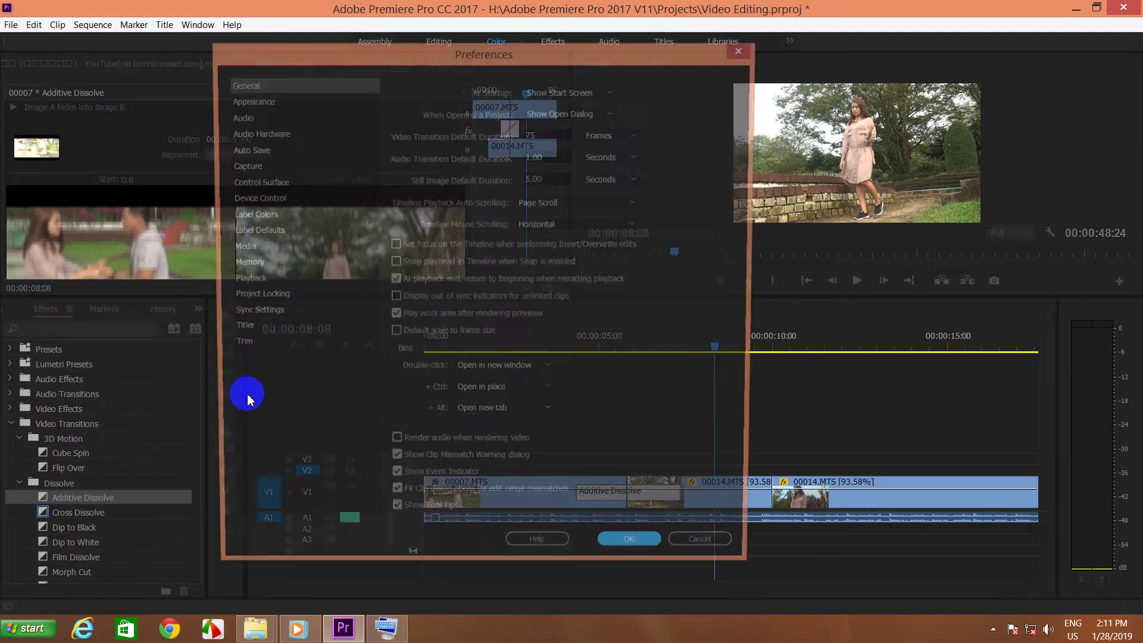
{"action": "left_click_drag", "start_coordinate": [381, 55], "coordinate": [503, 65]}
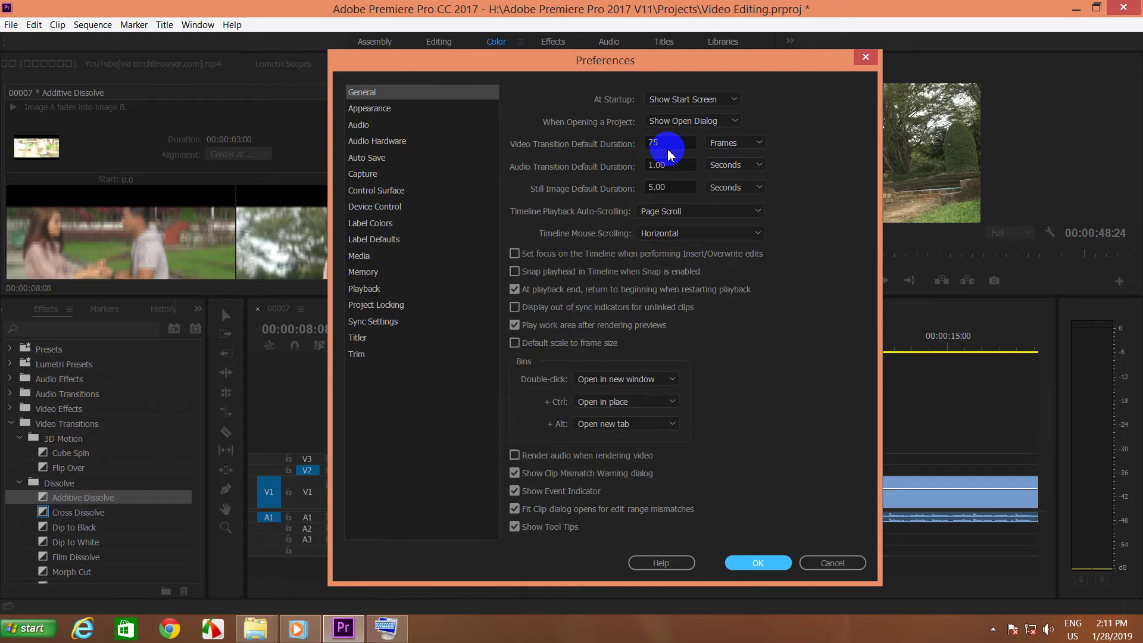
{"action": "mouse_move", "coordinate": [547, 57]}
{"action": "left_mouse_down"}
{"action": "mouse_move", "coordinate": [592, 69]}
{"action": "mouse_move", "coordinate": [539, 70]}
{"action": "left_mouse_up"}
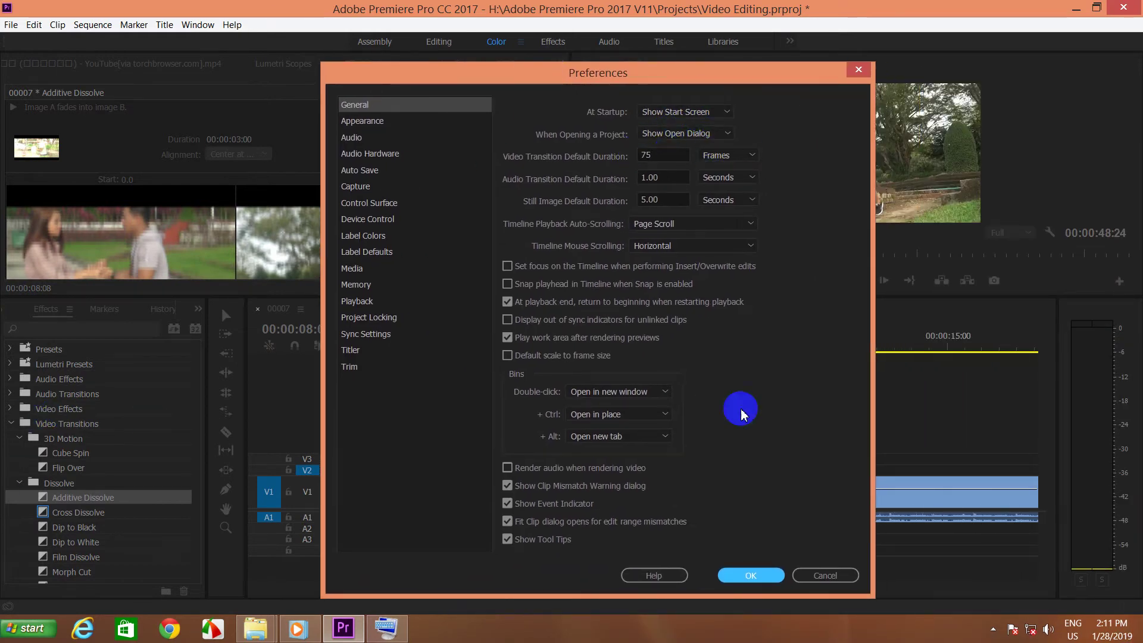
{"action": "left_click", "coordinate": [750, 575]}
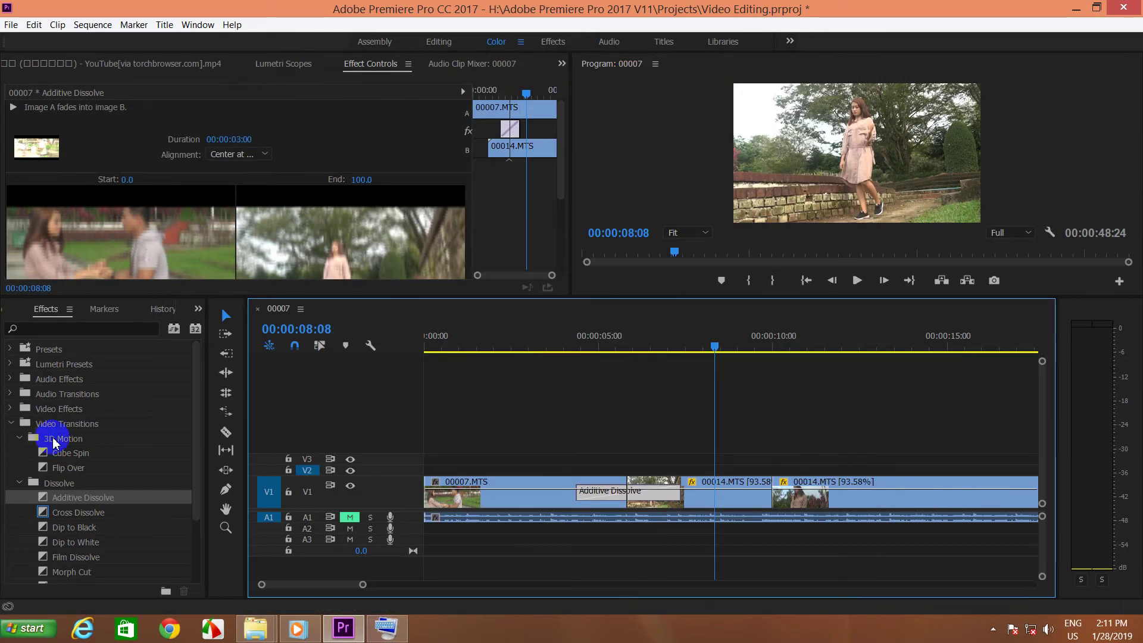
Minimize Premiere Pro and the file browser window, and refresh the Windows desktop
{"action": "left_click", "coordinate": [1071, 13]}
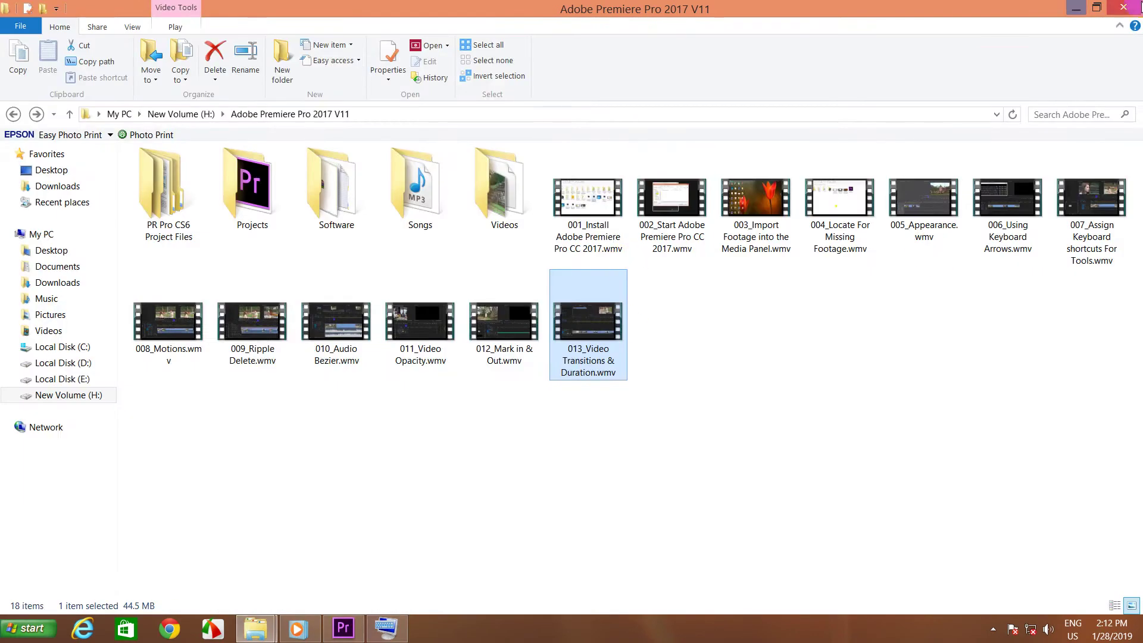
{"action": "left_click", "coordinate": [1082, 10]}
{"action": "right_click", "coordinate": [561, 184]}
{"action": "left_click", "coordinate": [582, 219]}
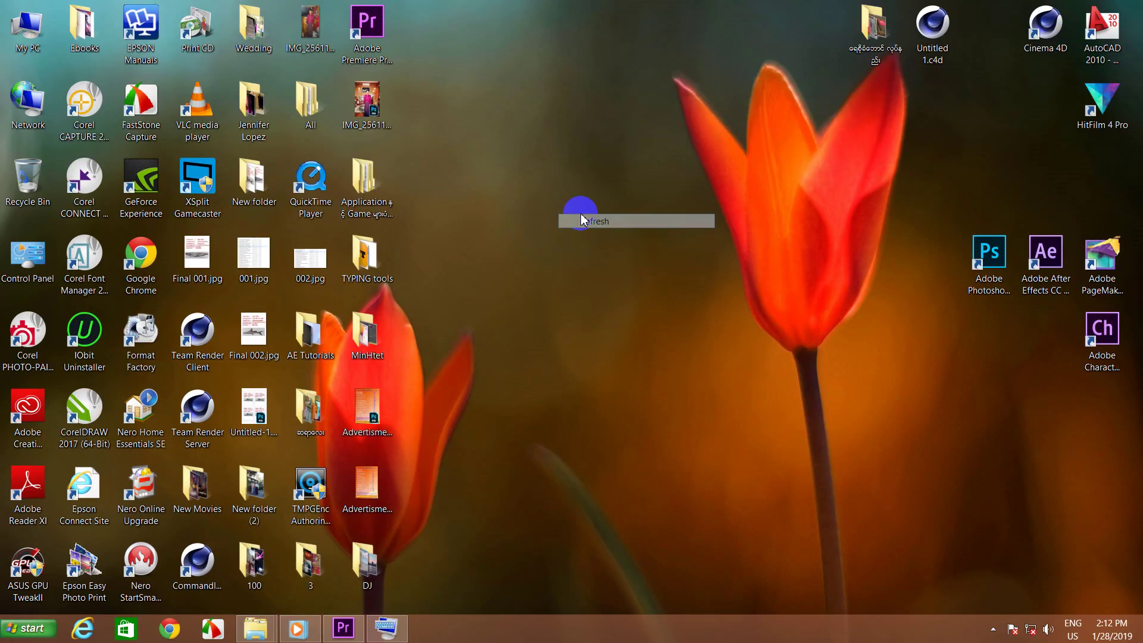